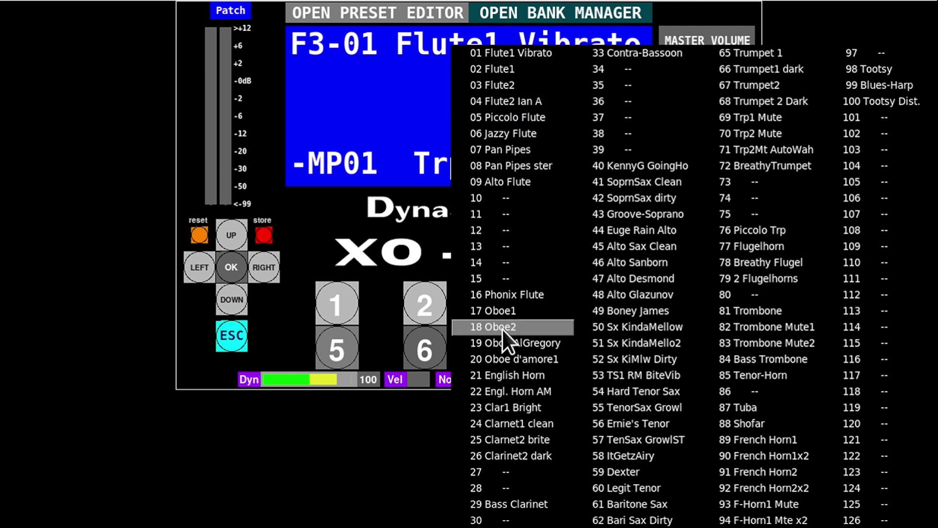
Step: Choose 19 Oboe AlGregory from the preset list for memory 3, and recall the patches in memories 2 and 3
click(504, 342)
click(511, 315)
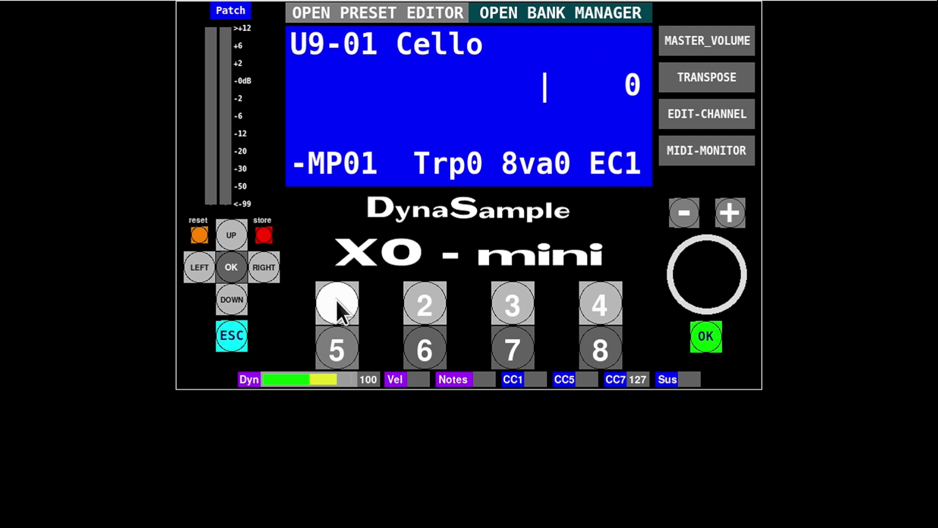
click(427, 302)
click(496, 302)
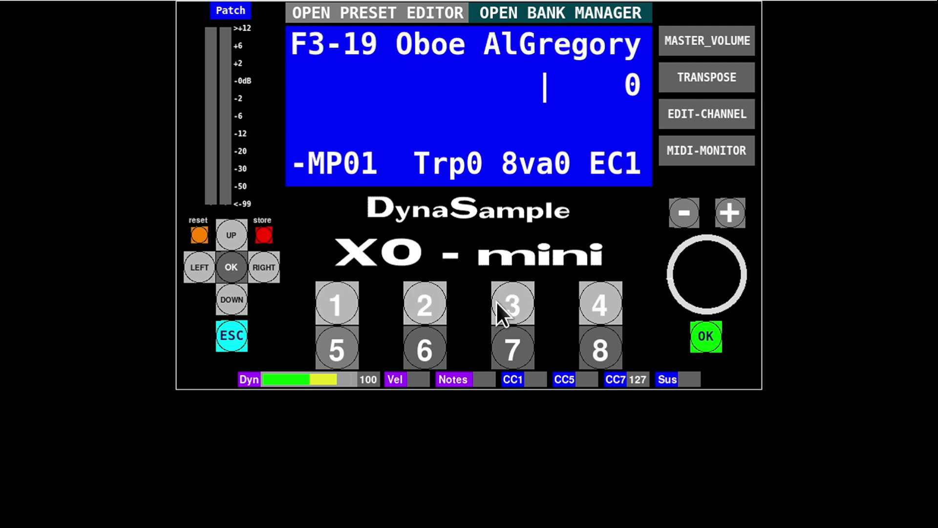
Step: Open the preset editor and set the sound source in the analog synth's mix section to samples+synth
click(367, 14)
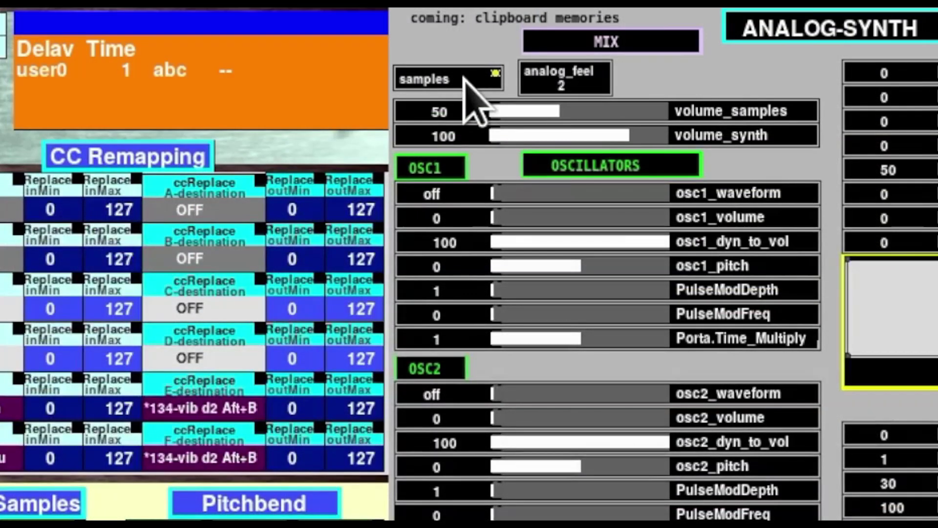
click(344, 60)
click(498, 98)
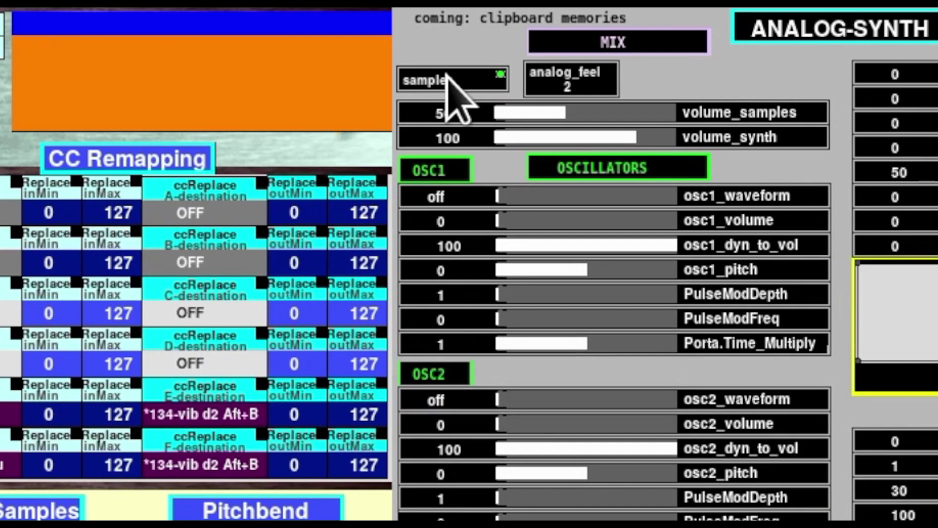
click(442, 79)
click(486, 125)
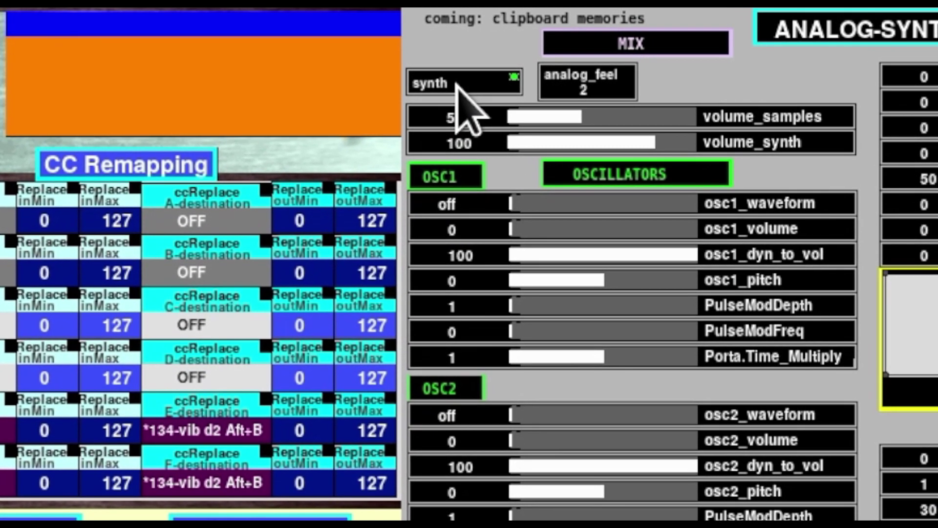
click(457, 92)
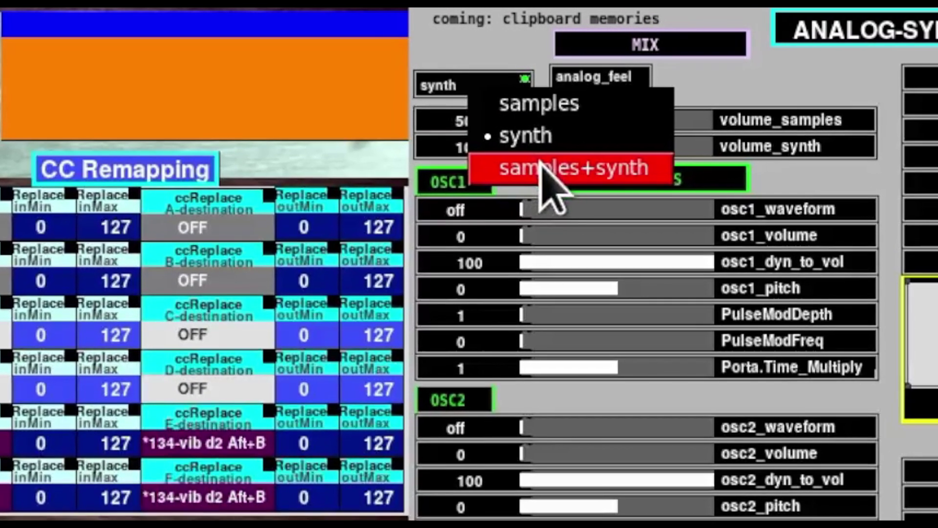
click(540, 166)
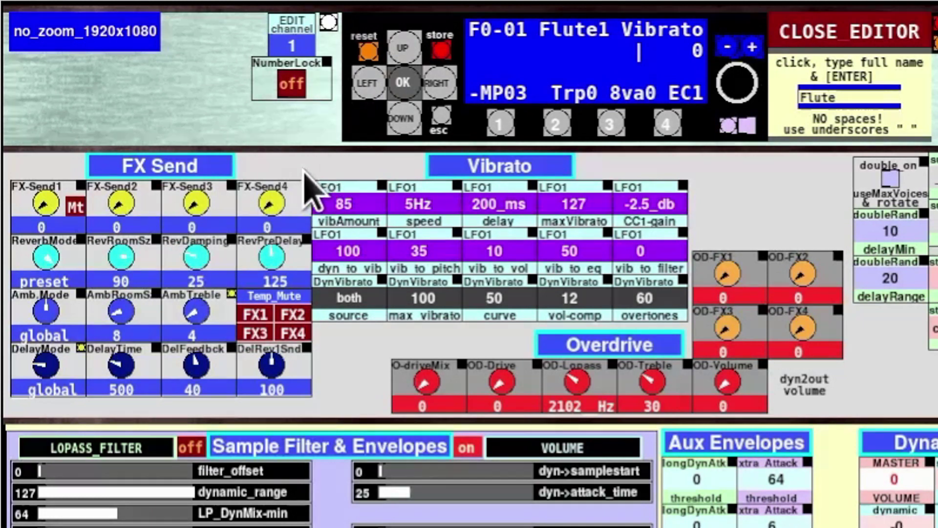
Step: Go from the patch display through mode selection to the Reverb Settings page
click(439, 83)
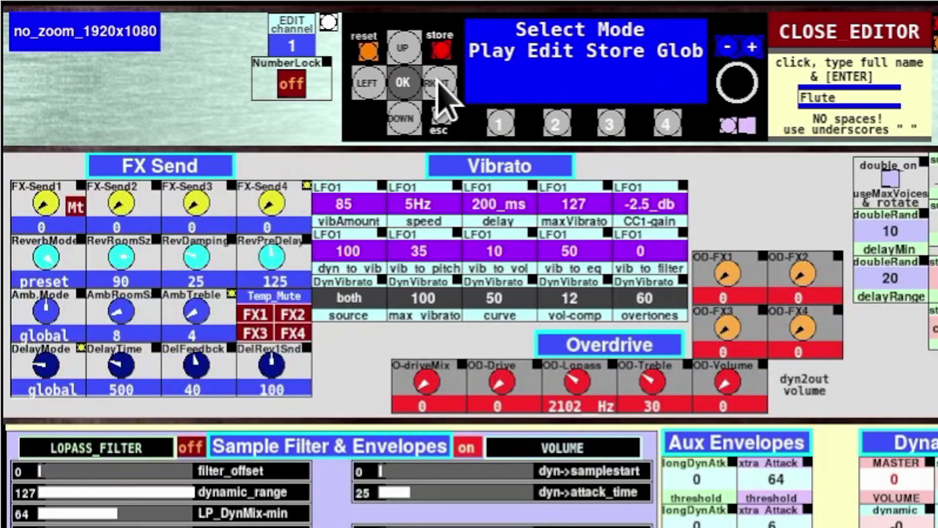
click(401, 83)
click(440, 85)
click(439, 85)
click(439, 86)
click(440, 86)
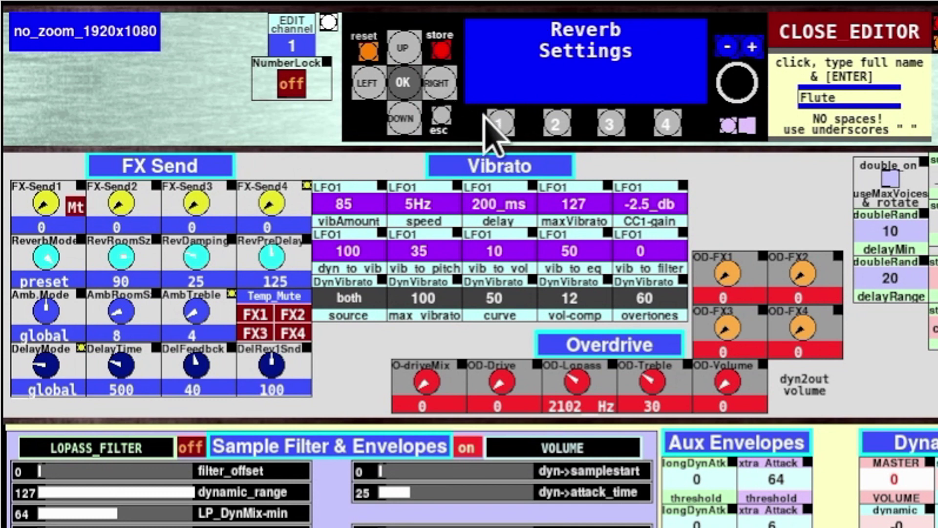
Step: Examine the reverb's return level, active/mute, preset and store fields, browsing neighbouring reverb presets such as large hall dark
click(511, 131)
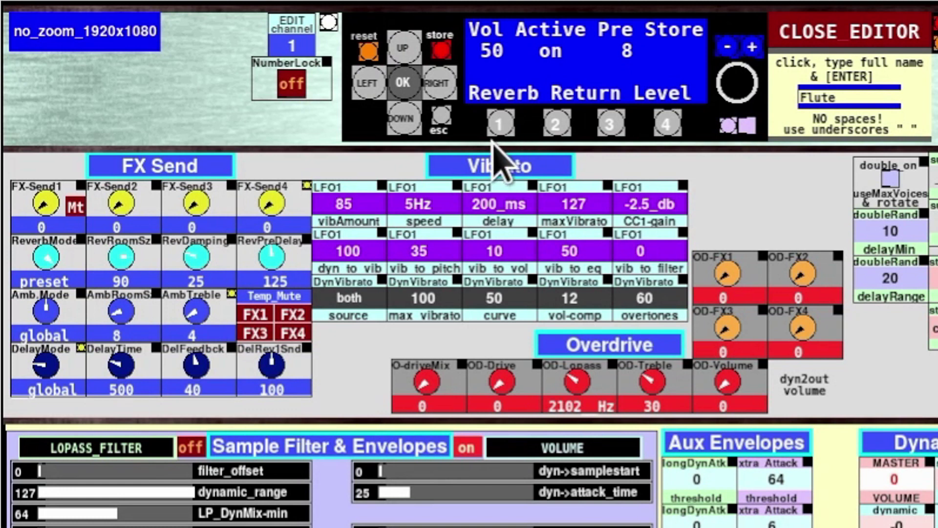
click(561, 122)
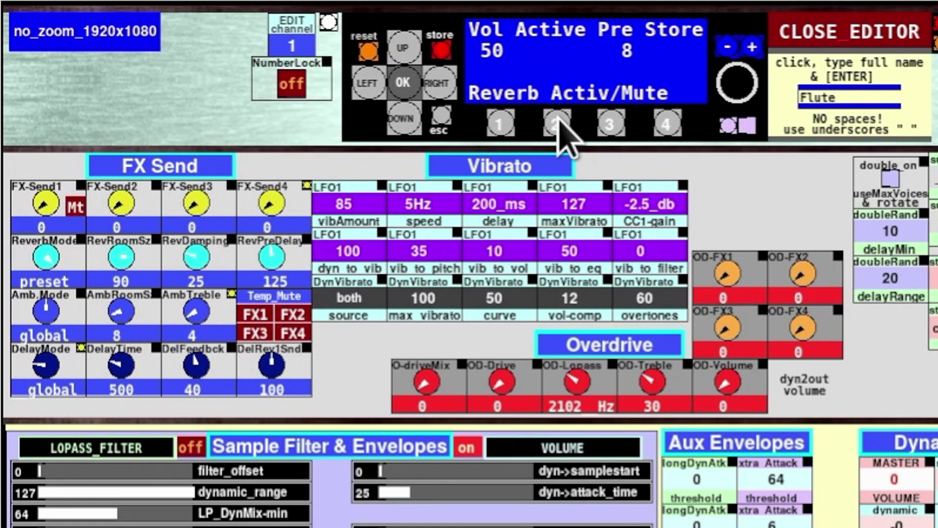
click(611, 123)
click(407, 120)
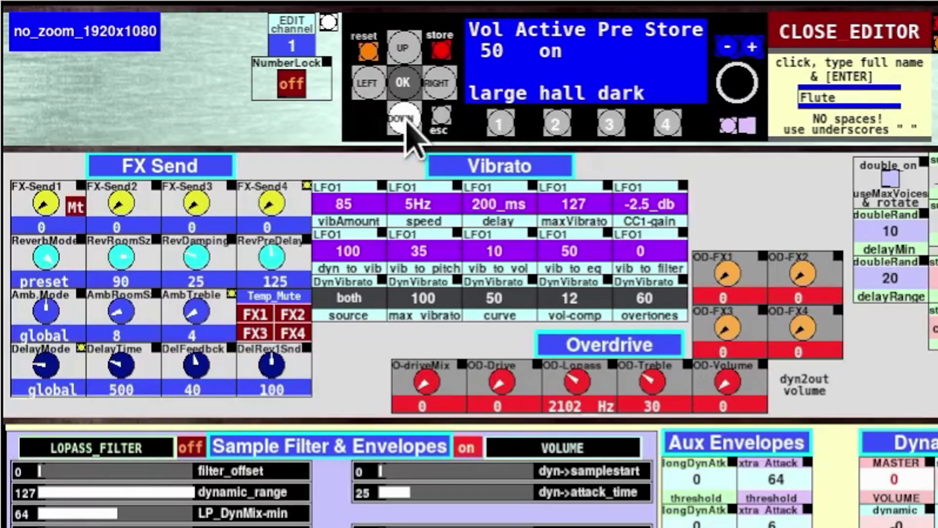
click(407, 121)
click(403, 45)
click(404, 46)
click(441, 83)
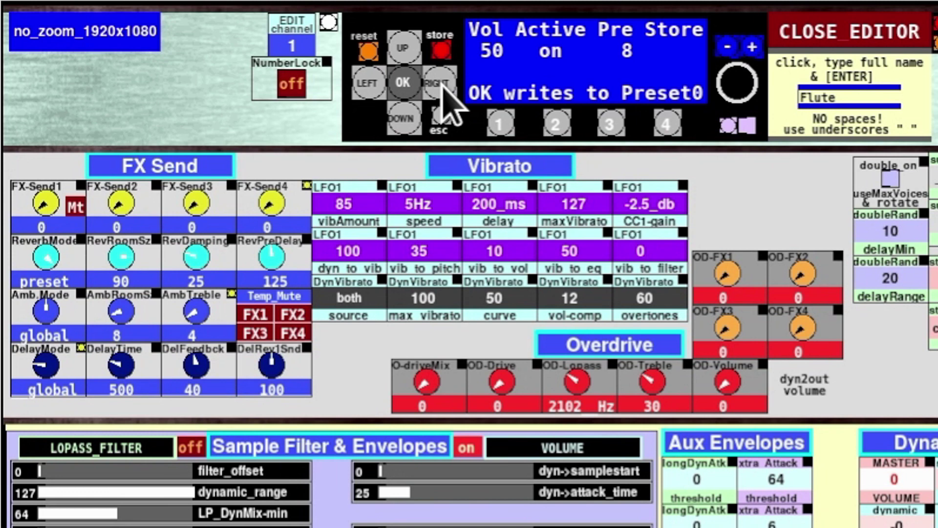
Step: Examine room size, damping and delay on the Reverb Edit page, and open the Ambience Settings
click(443, 113)
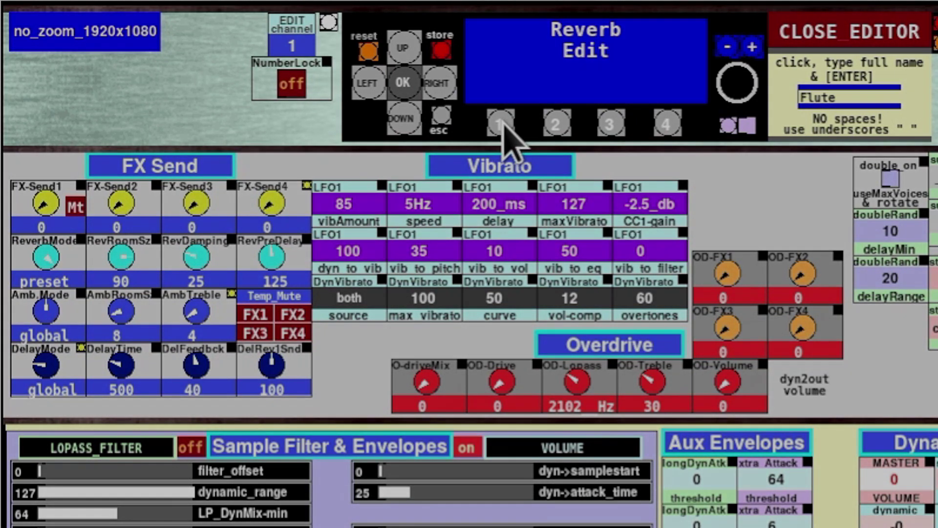
click(503, 126)
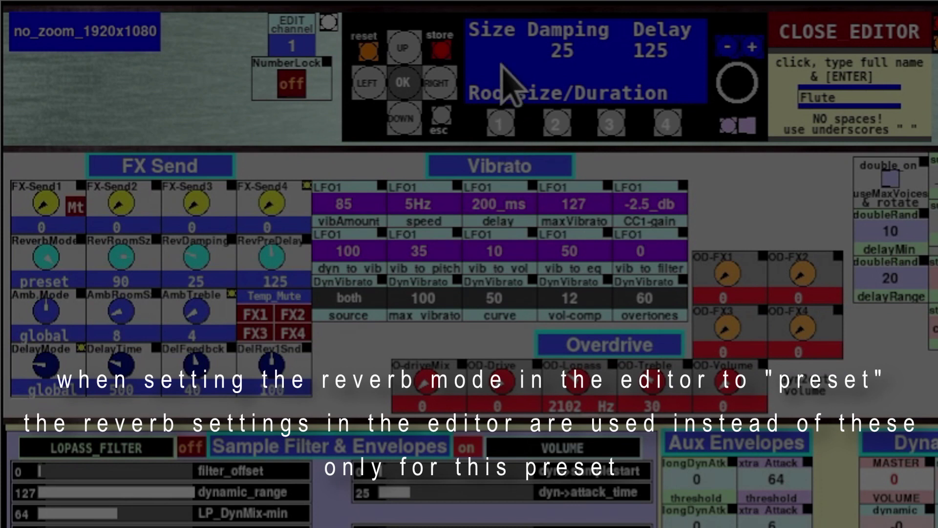
click(556, 124)
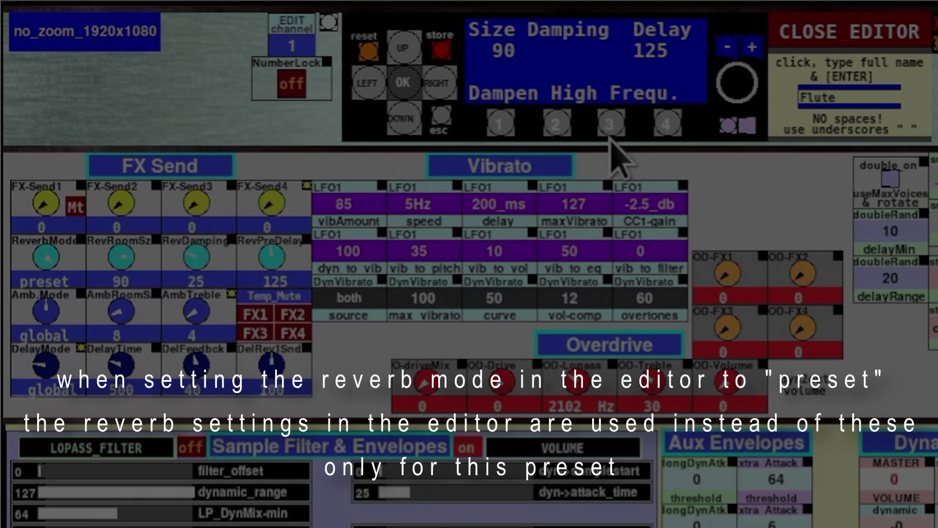
click(613, 125)
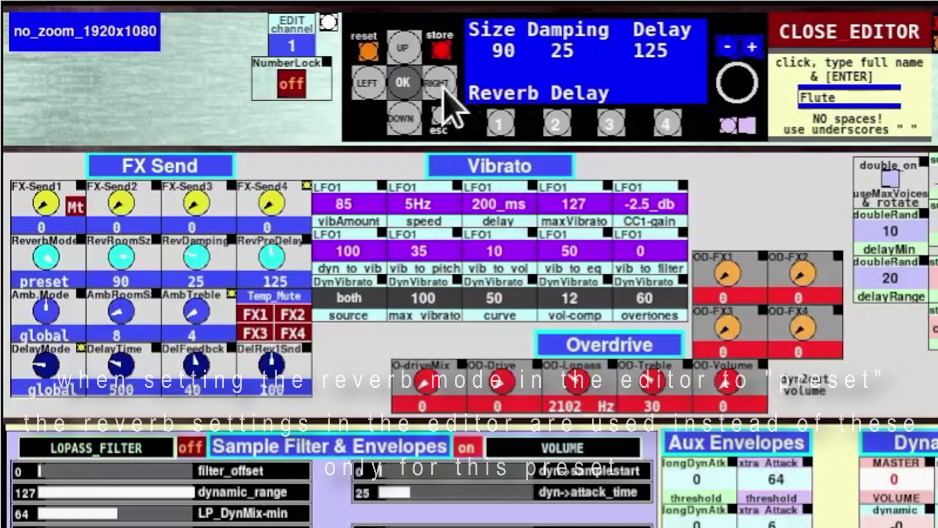
click(447, 82)
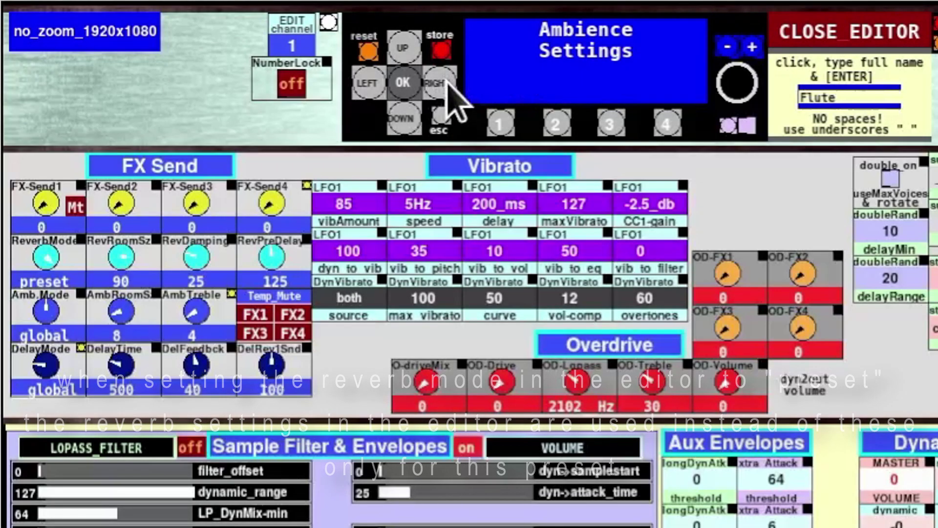
click(503, 125)
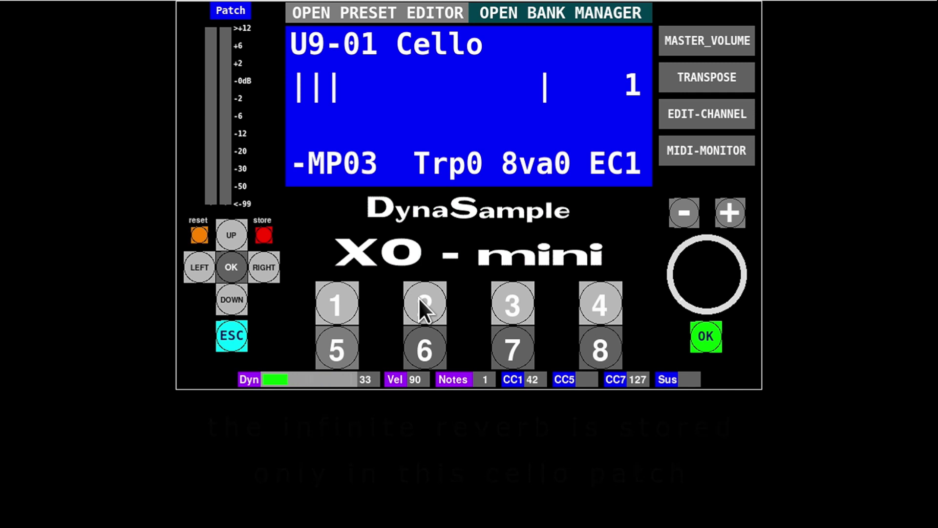
Step: Recall the Flute drone patch from memory 2, and select the memory 3 patch to stop the infinite reverb
click(419, 299)
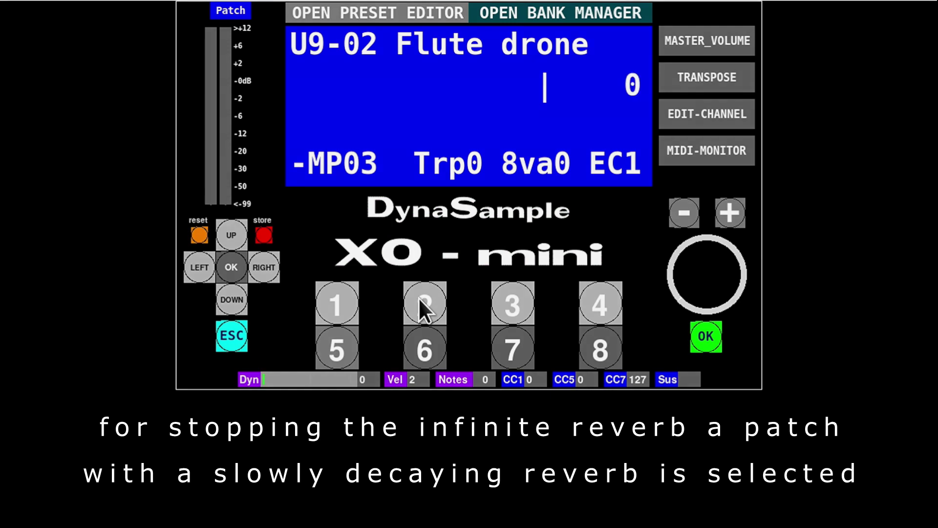
click(498, 306)
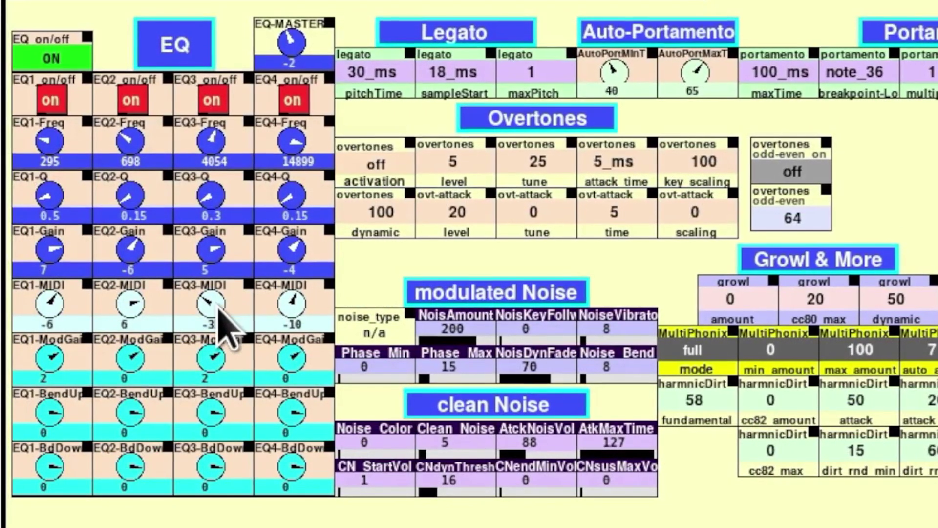
Step: Set EQ3-MIDI to -14, EQ4-MIDI to -8 and the sample dyn-range to 0
drag(218, 309, 230, 264)
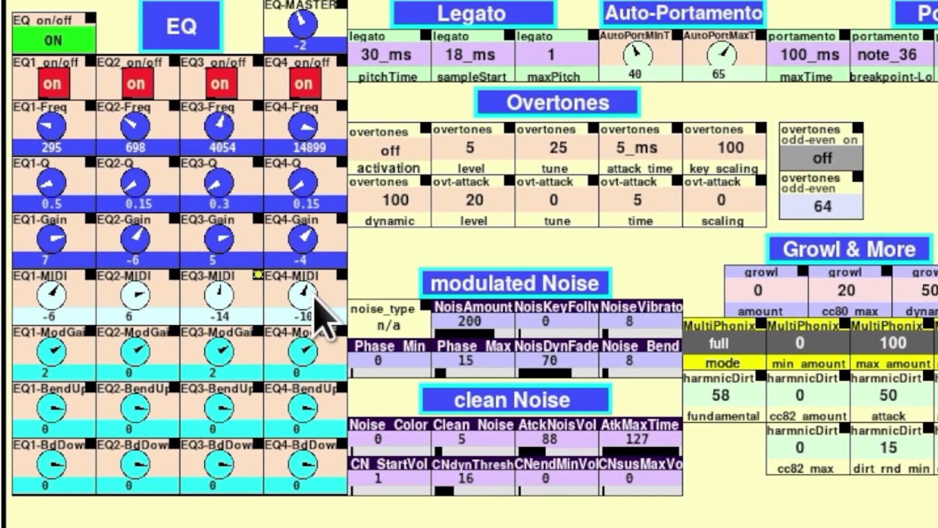
drag(314, 287, 351, 273)
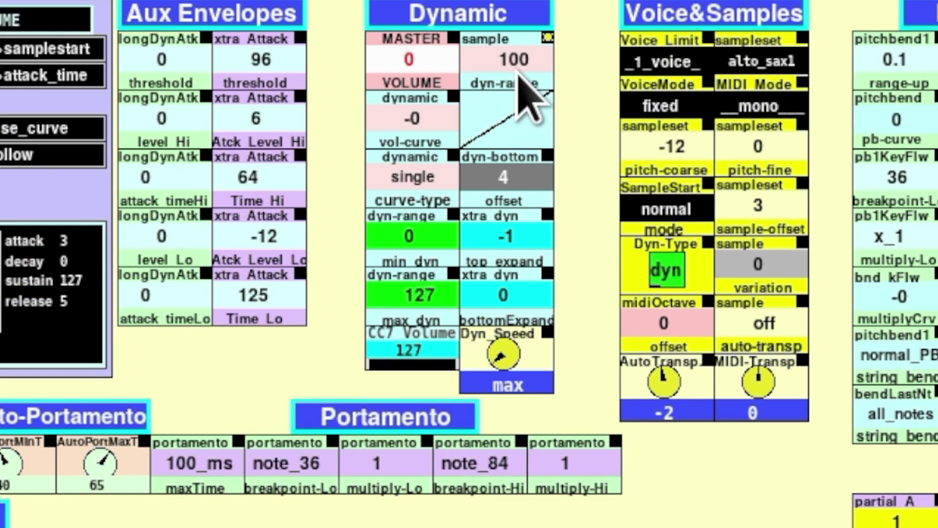
drag(519, 56, 527, 239)
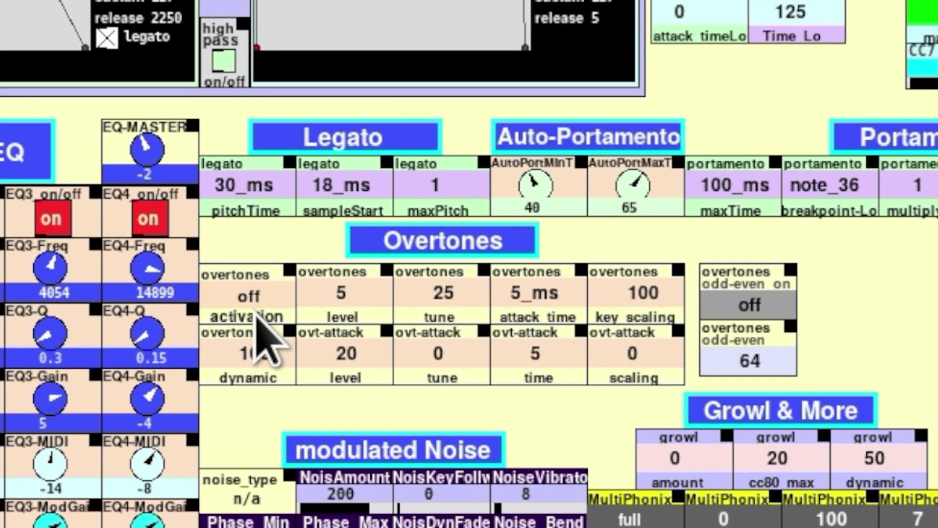
Step: Activate the overtones, raise their level to 97 and adjust their tune
click(257, 297)
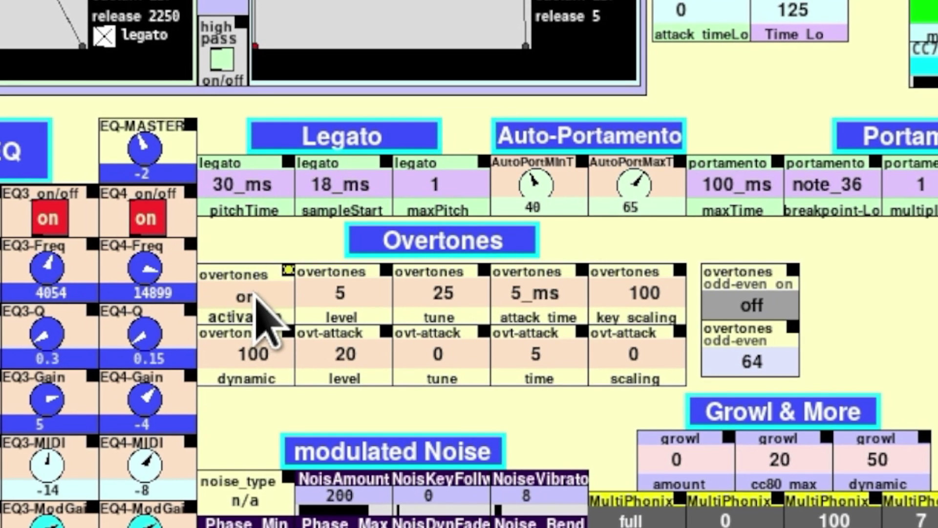
drag(348, 281, 345, 83)
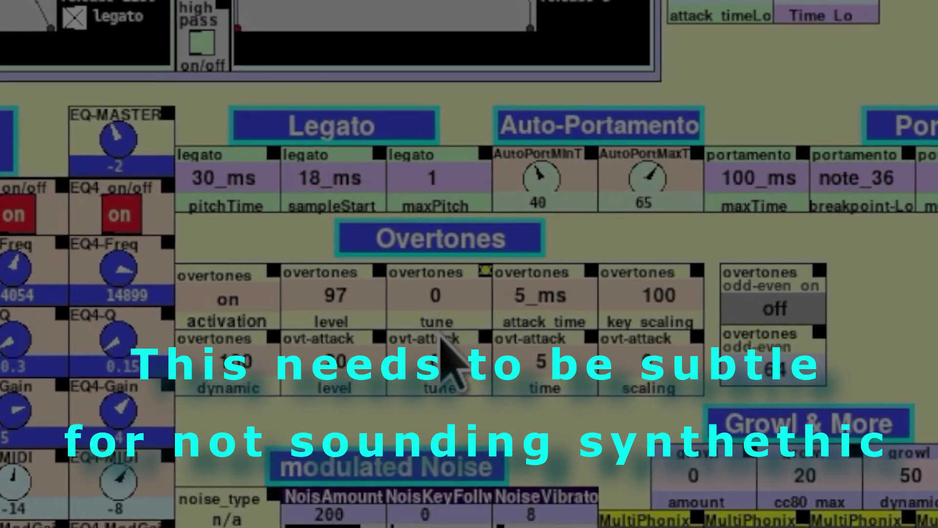
drag(441, 286, 444, 218)
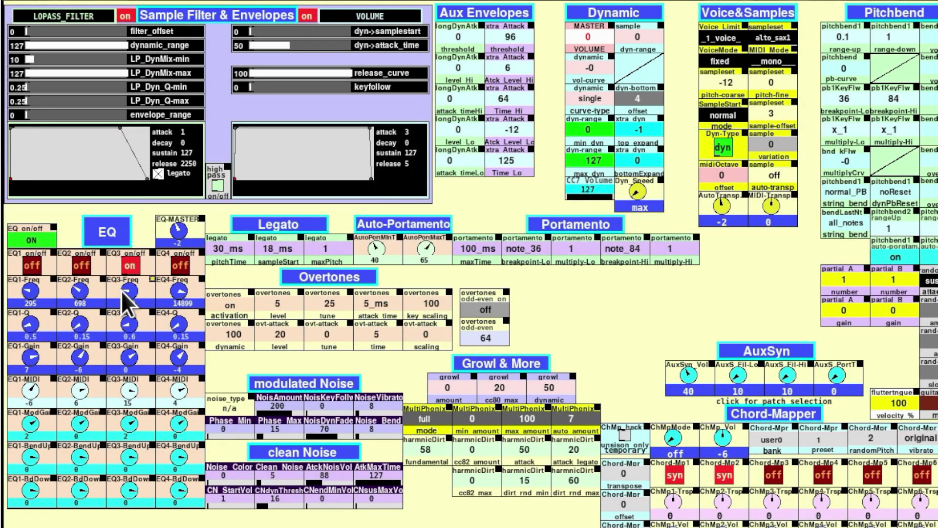
Step: Raise EQ3-Freq to 4542, and fine-tune the Q and frequency of the third EQ band
drag(125, 274, 145, 234)
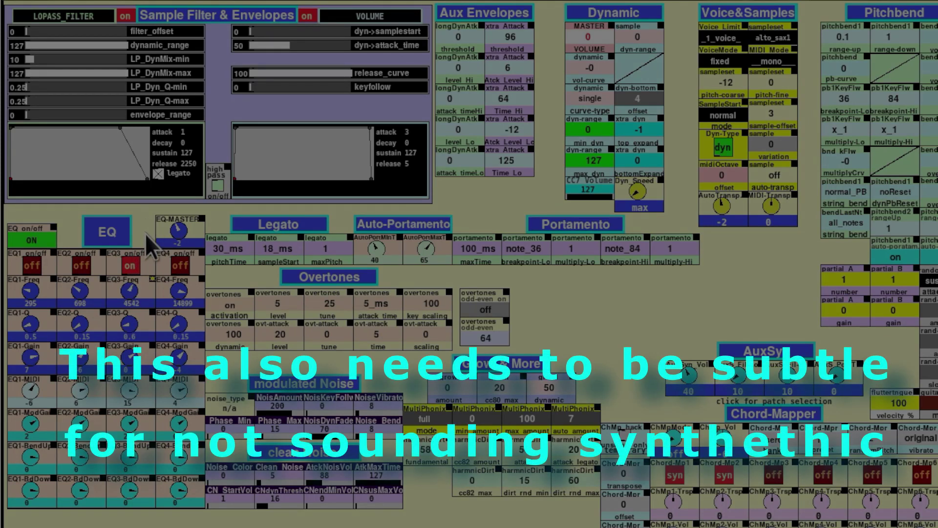
mouse_move(133, 326)
mouse_down()
mouse_move(130, 344)
mouse_move(128, 281)
mouse_move(130, 320)
mouse_up()
drag(136, 277, 139, 269)
drag(135, 295, 134, 274)
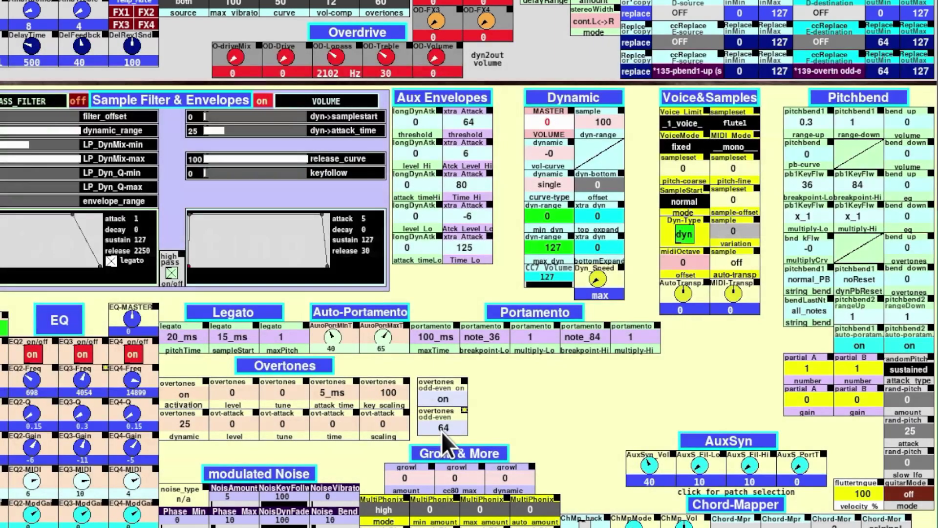
Step: Set the overtones odd-even balance to 63
drag(441, 432, 528, 348)
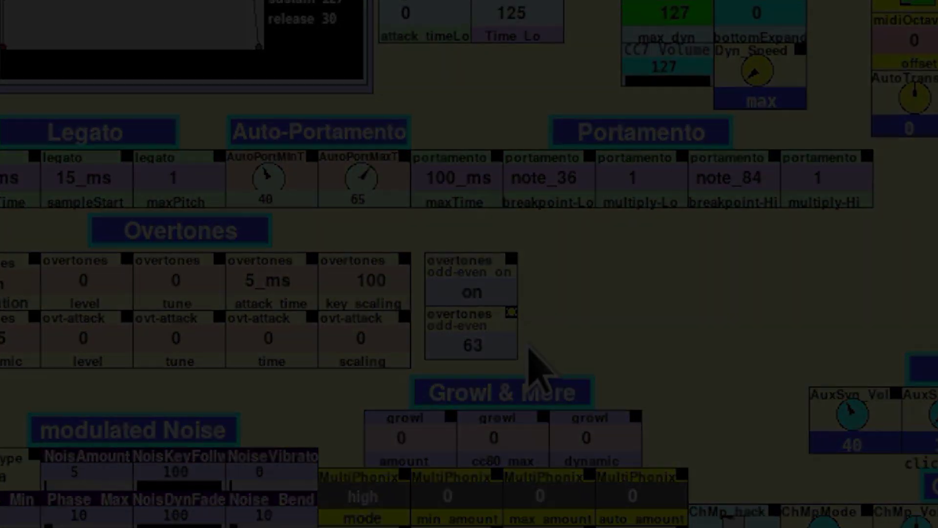
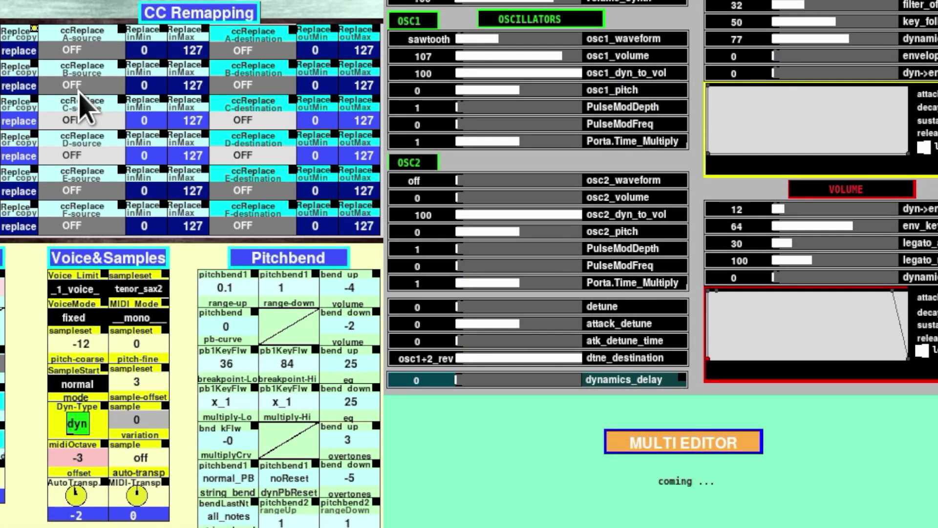
Step: Remap controller A in CC Remapping from source 128-int aftertouch to destination 1-modulation
click(75, 52)
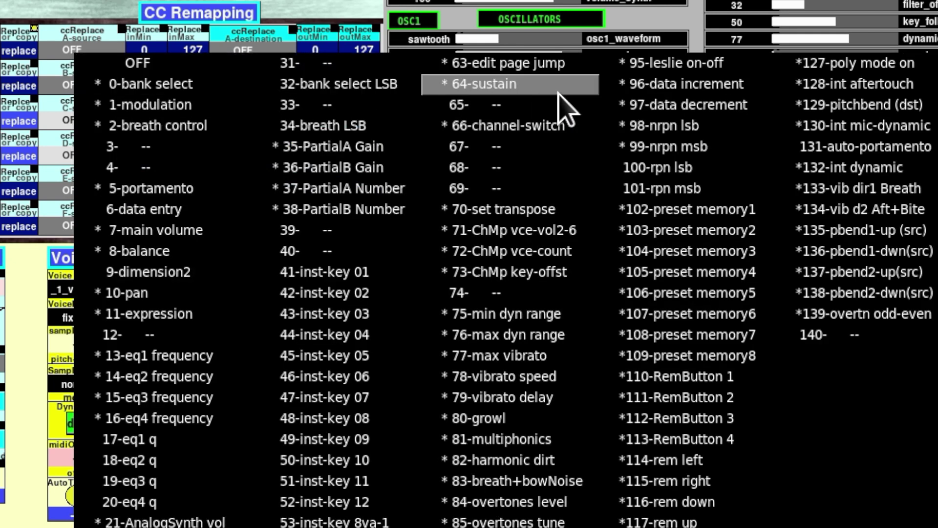
click(867, 97)
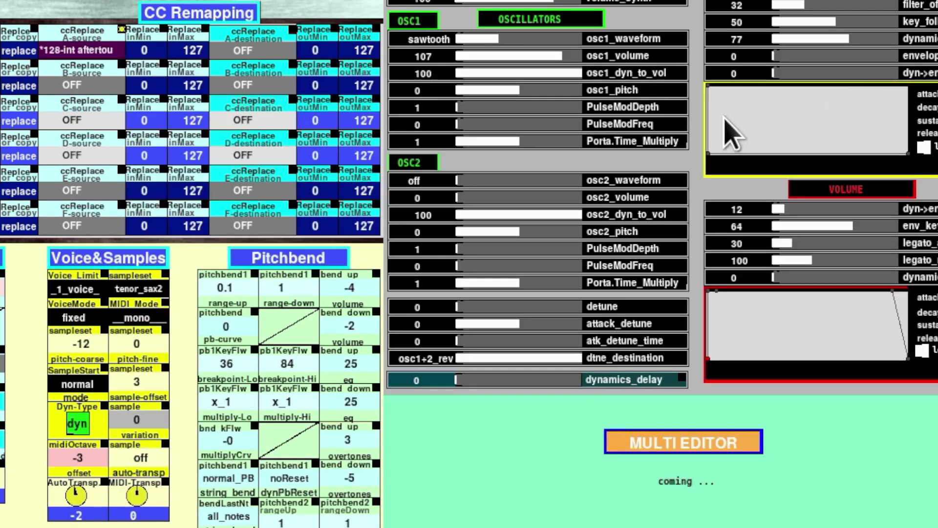
click(251, 50)
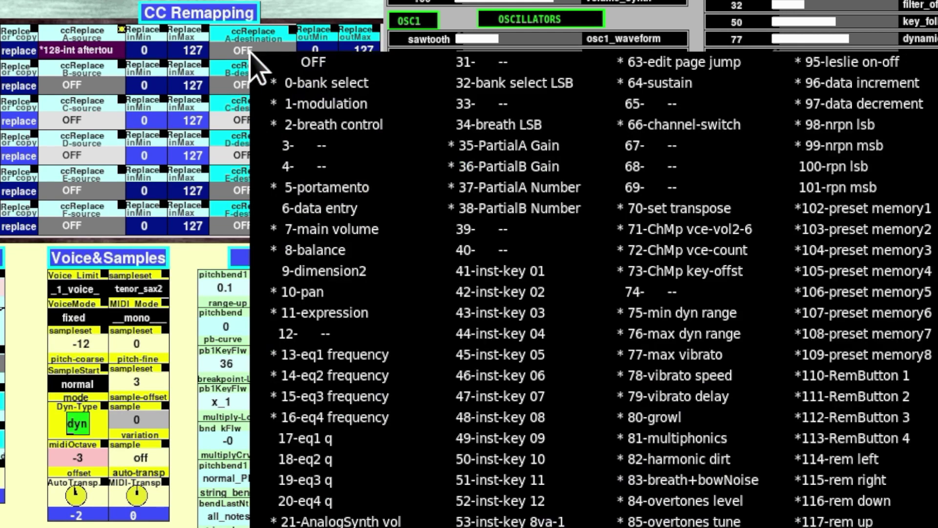
click(337, 104)
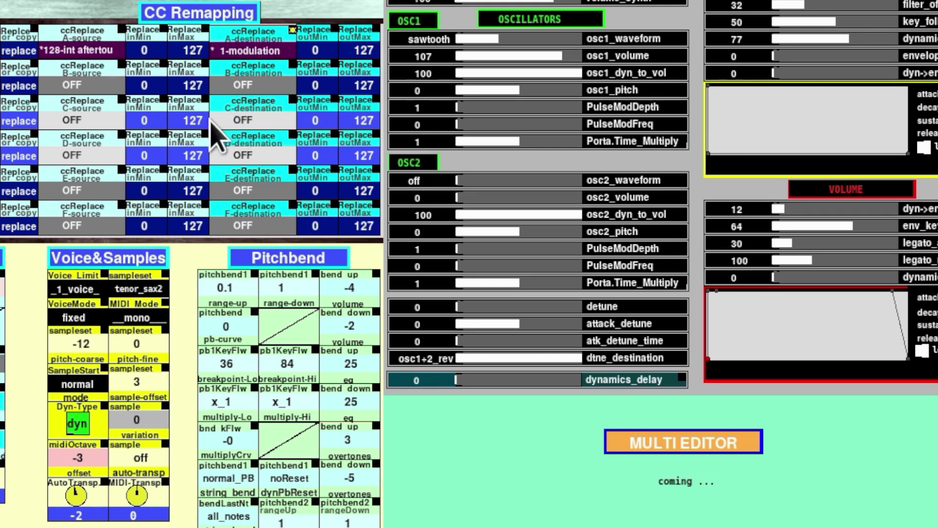
Step: Remap controller B in CC Remapping from source 5-portamento to destination 16-eq4 frequency
click(60, 80)
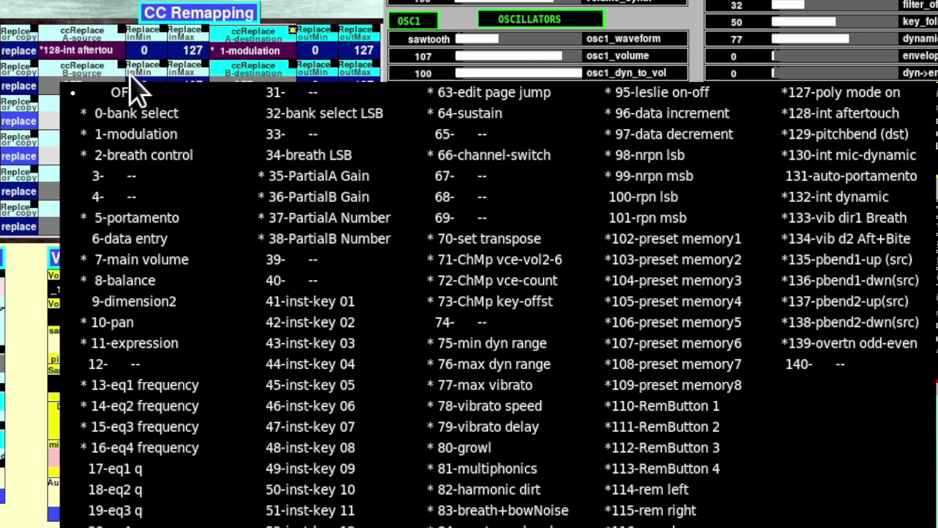
click(41, 104)
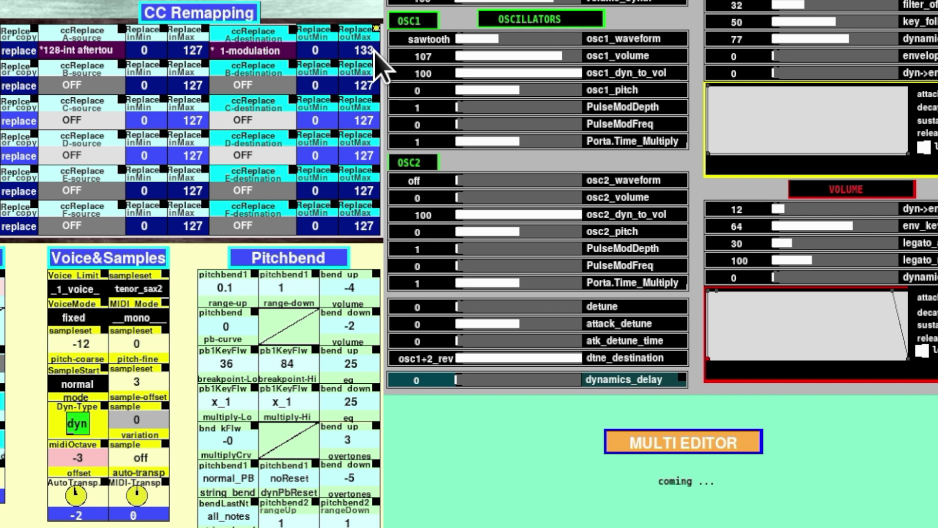
click(76, 84)
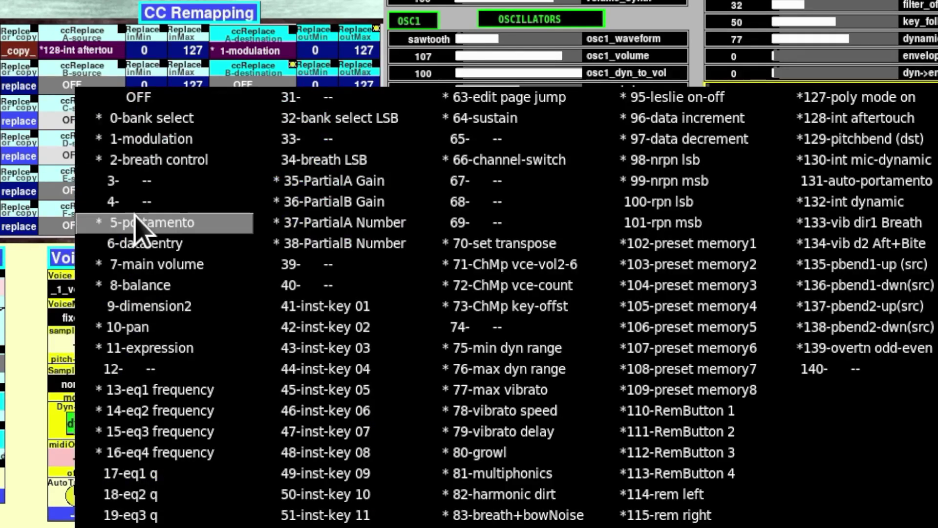
click(136, 218)
click(247, 86)
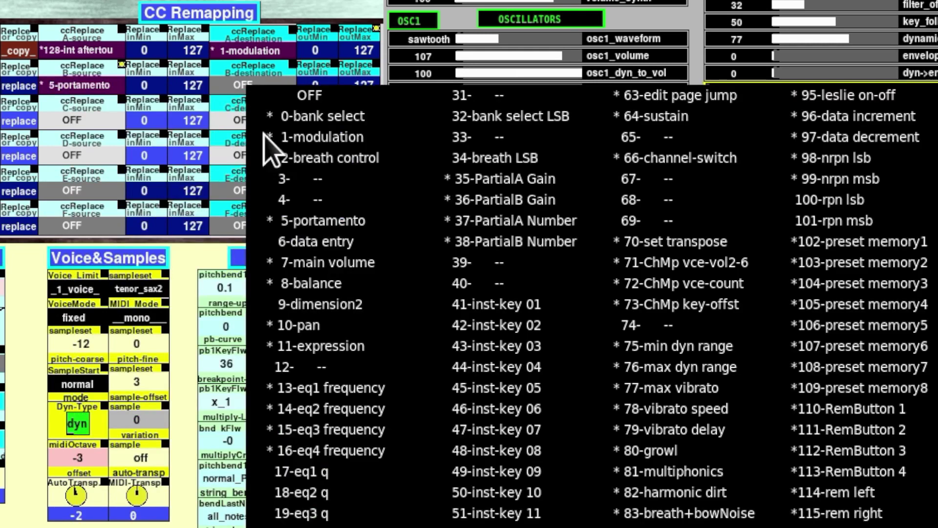
click(335, 445)
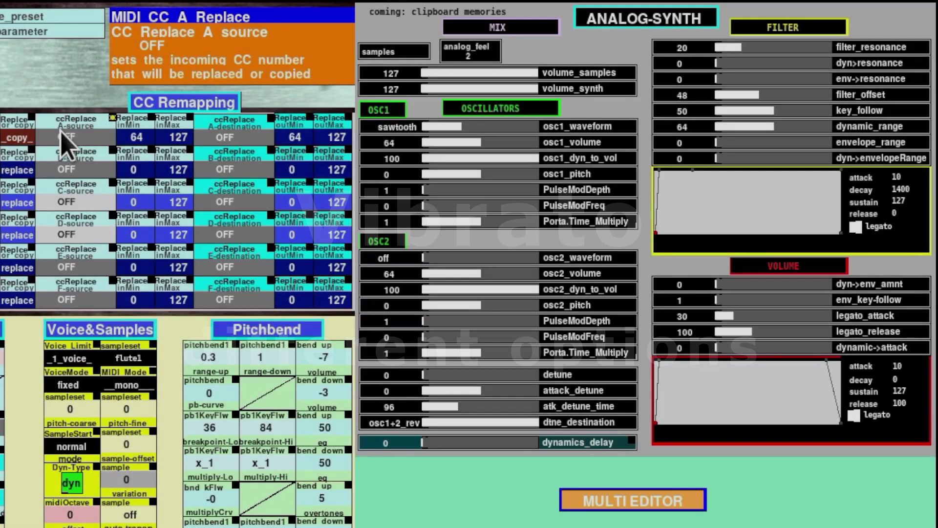
Step: Remap controller A of the flute preset from source 1-modulation to destination 134-vib d2 Aft+Bite
click(62, 137)
click(104, 176)
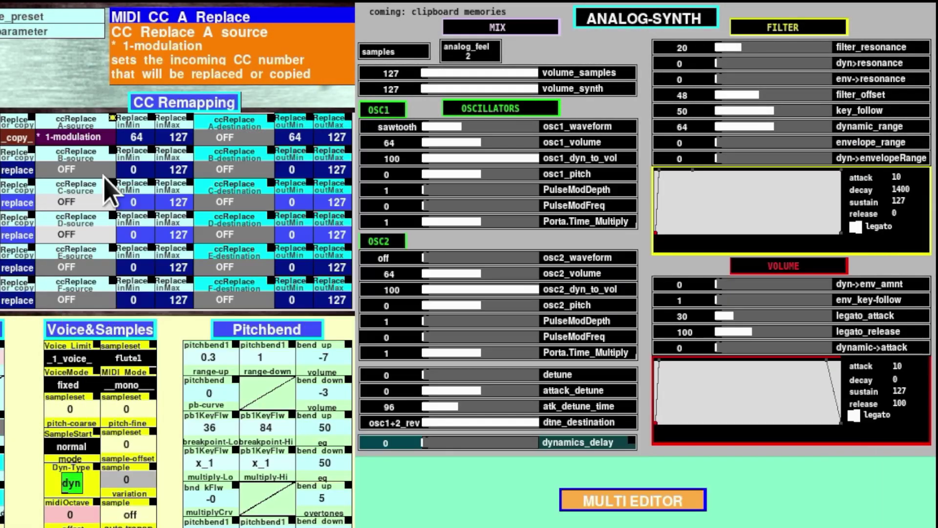
click(228, 139)
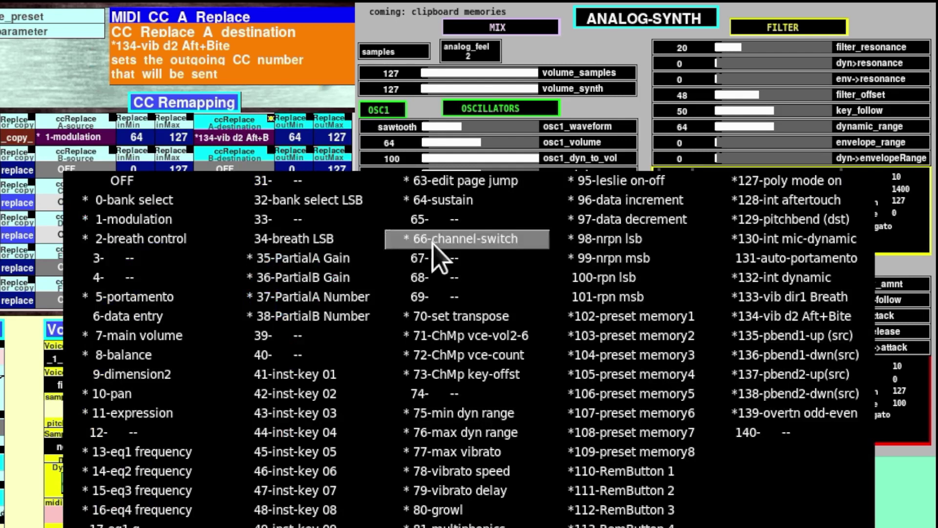
click(778, 315)
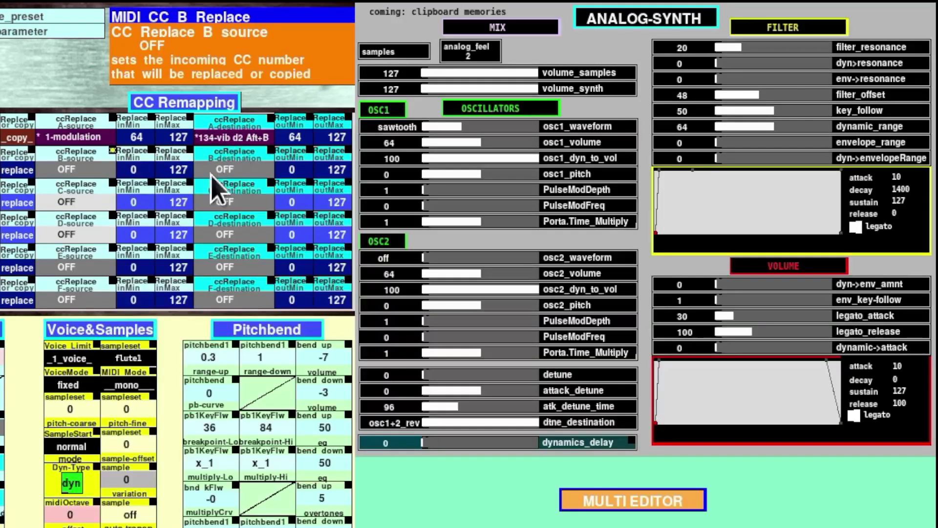
Step: Try 81-multiphonics as controller A's remapping destination, and settle on 80-growl
click(228, 141)
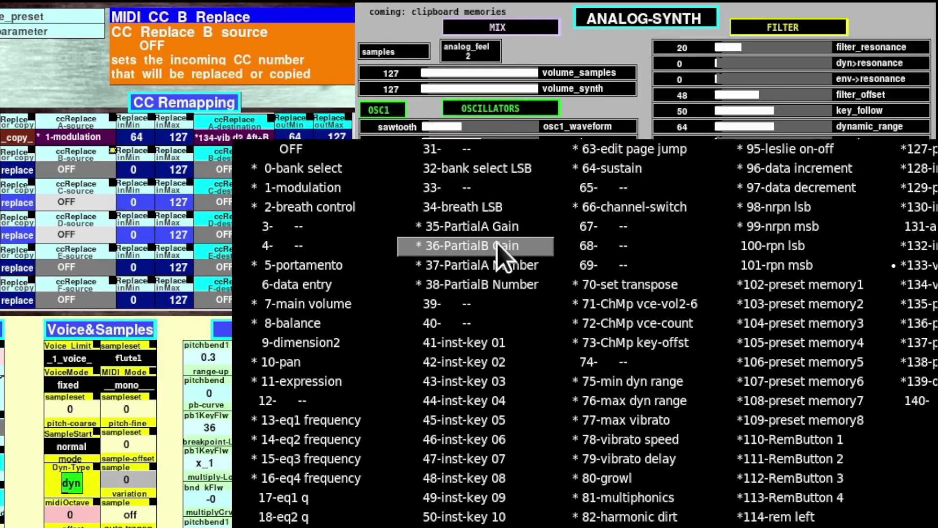
click(617, 498)
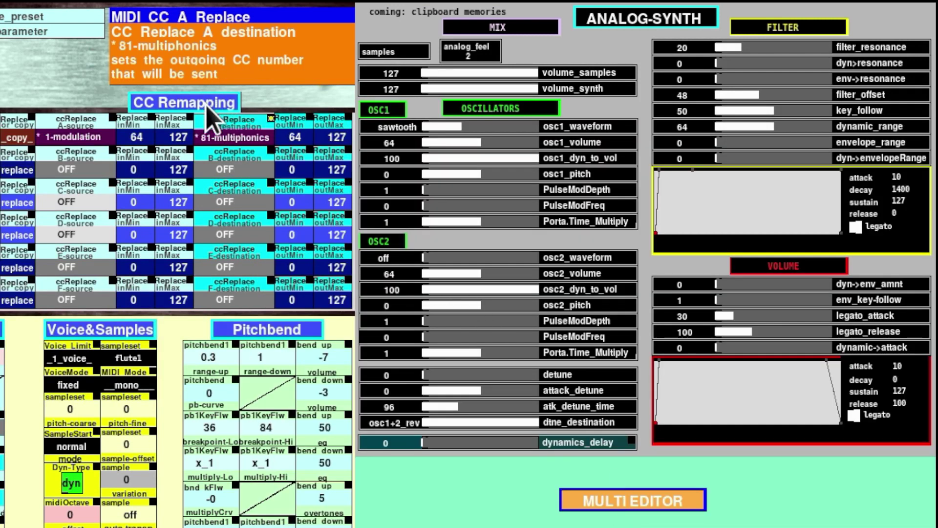
click(246, 145)
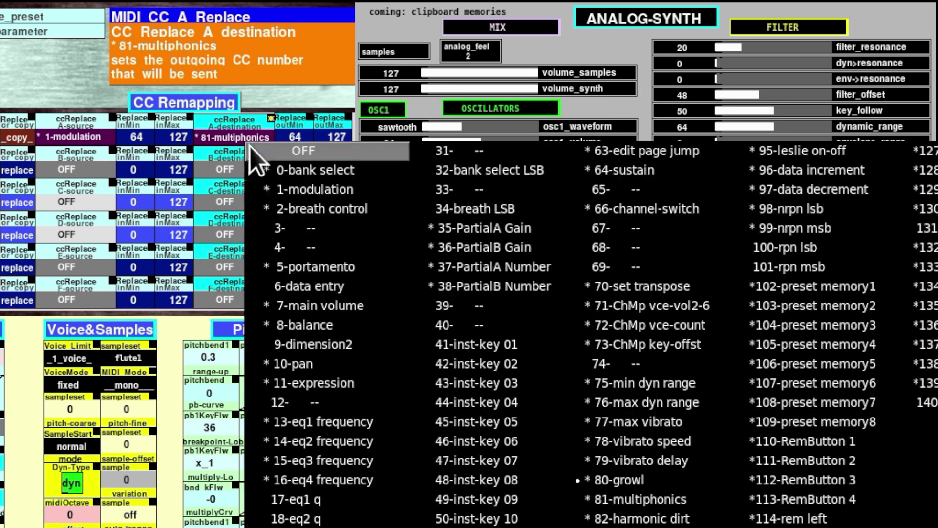
click(644, 479)
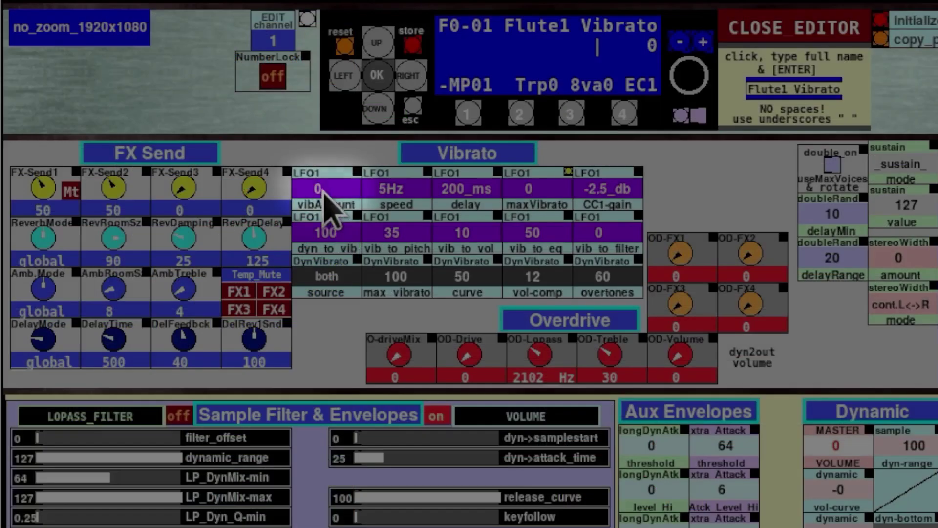
Step: Try the LFO1 vibAmount at 127, reset it to 0, and raise LFO1 maxVibrato
drag(327, 197, 335, 50)
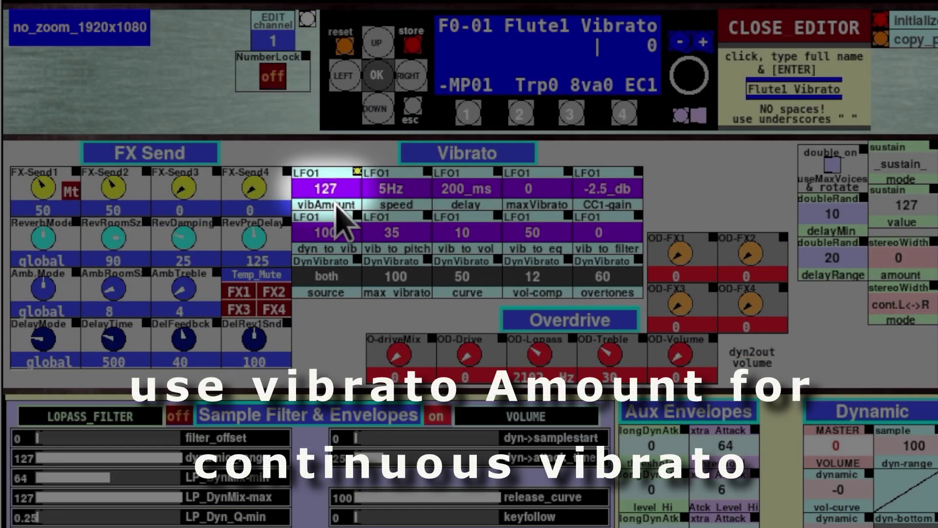
drag(332, 196, 332, 357)
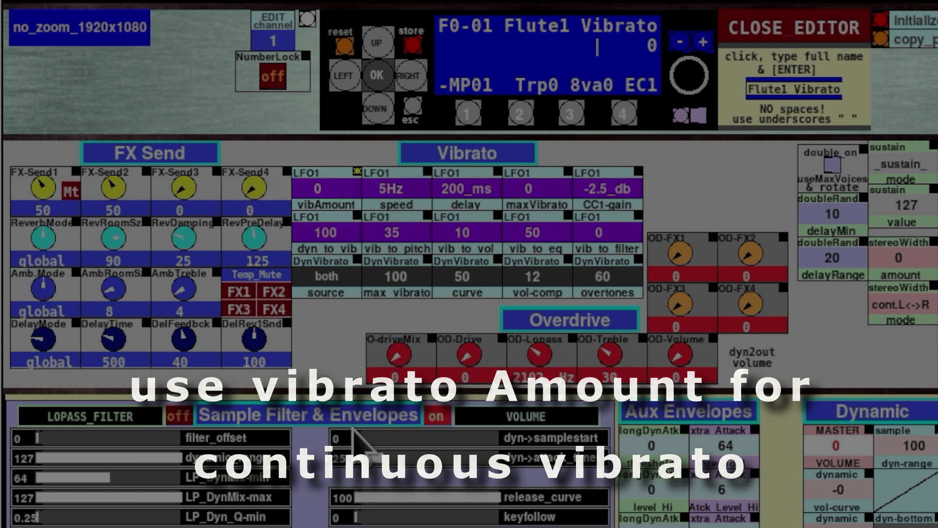
drag(547, 182, 548, 146)
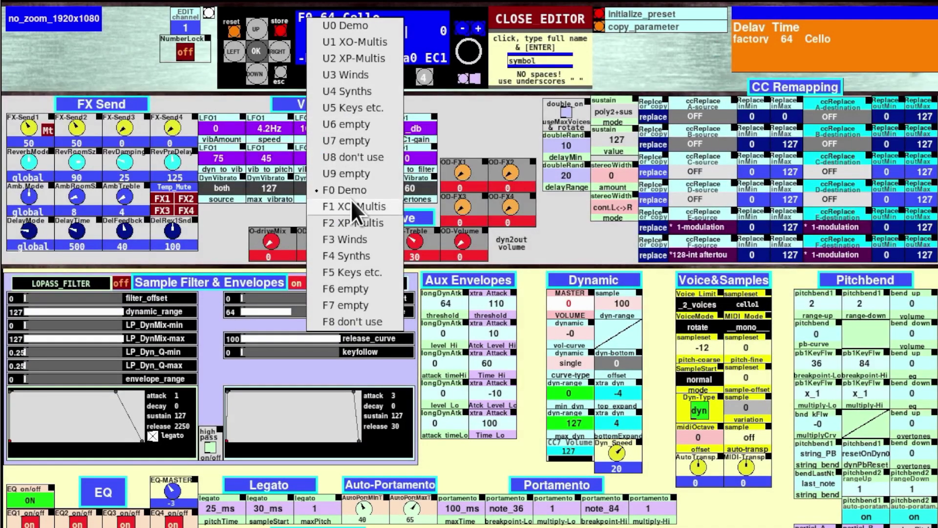
Step: Switch to bank F1 XO-Multis and load multi 73 MoonlightSeren
click(352, 200)
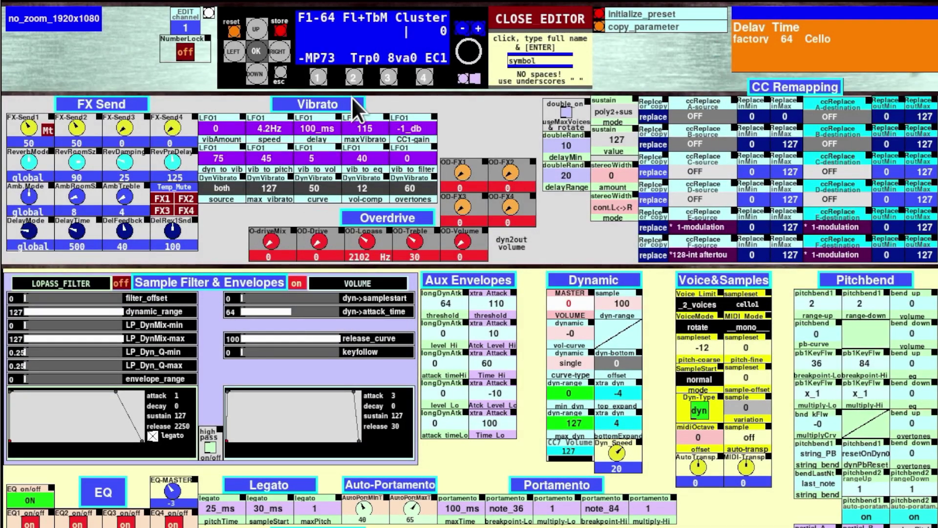
click(364, 14)
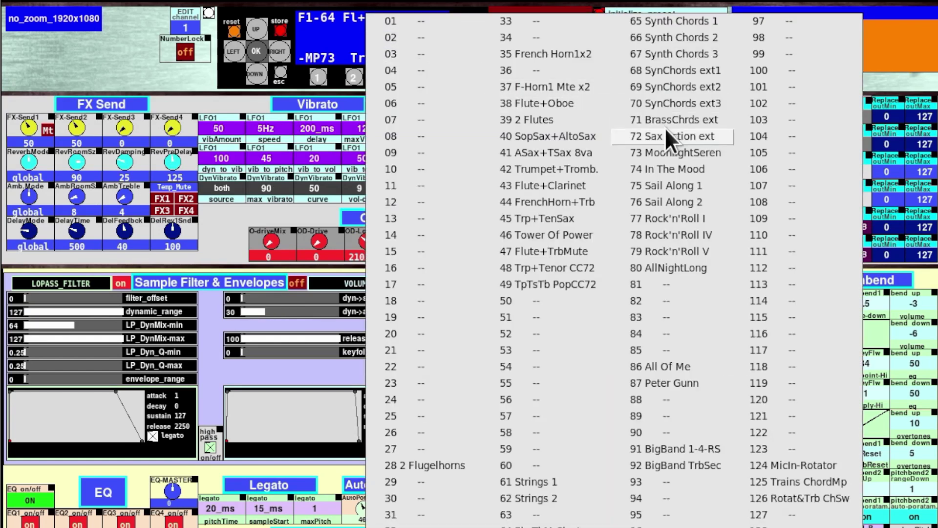
click(687, 153)
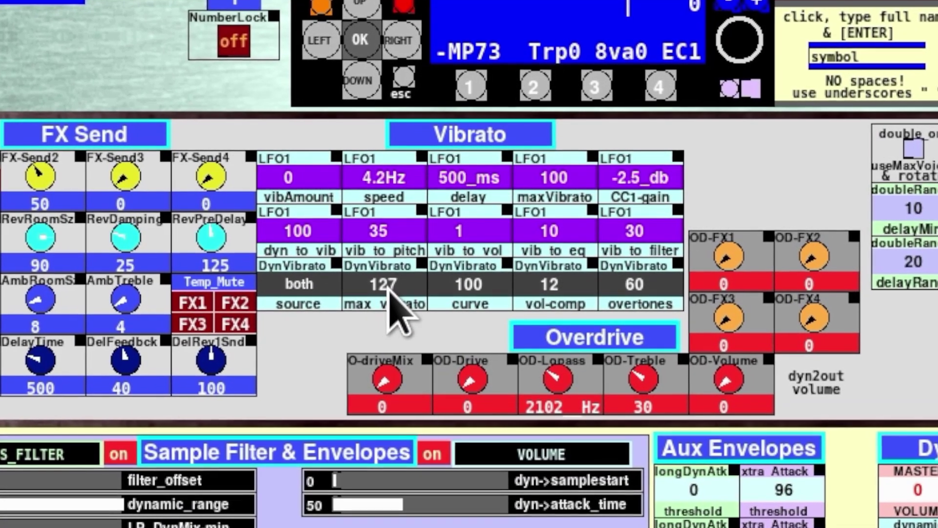
Step: Lower the DynVibrato max vibrato to 0 and set its vol-comp to 13
drag(387, 288, 404, 374)
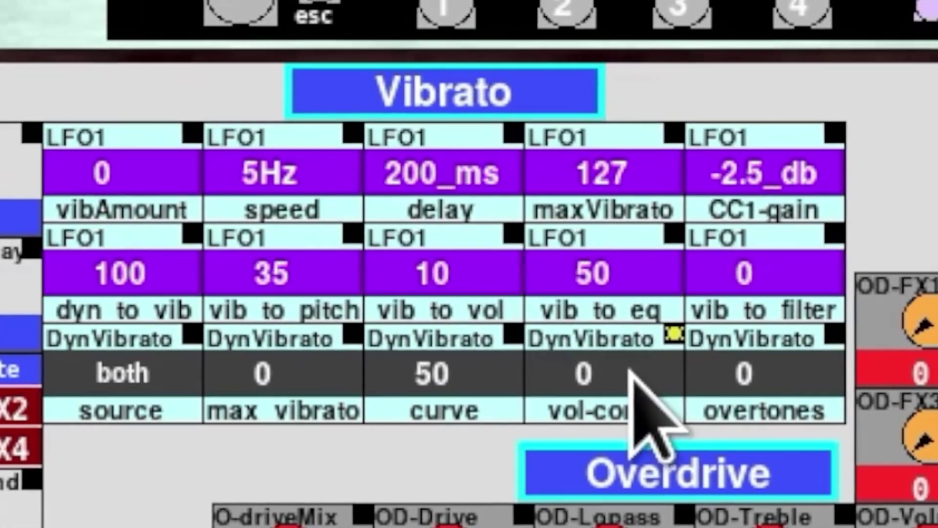
click(654, 373)
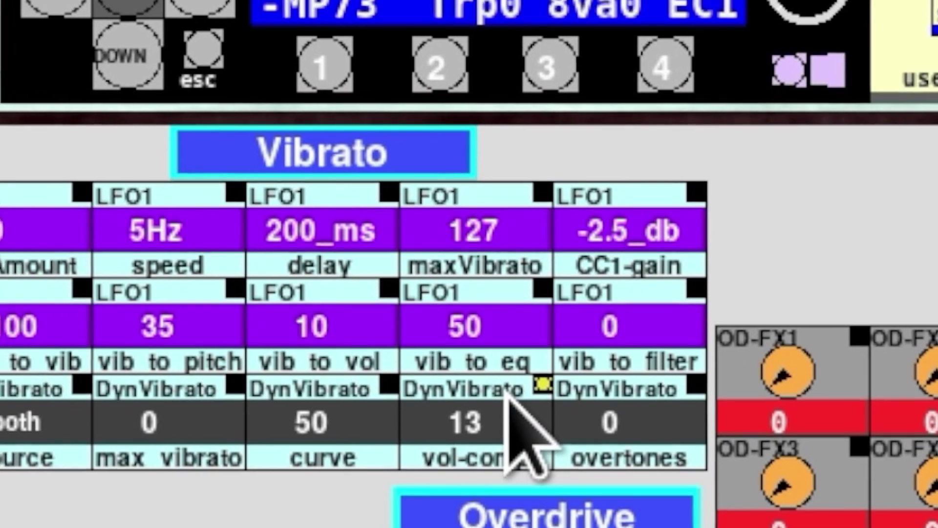
drag(508, 393, 534, 490)
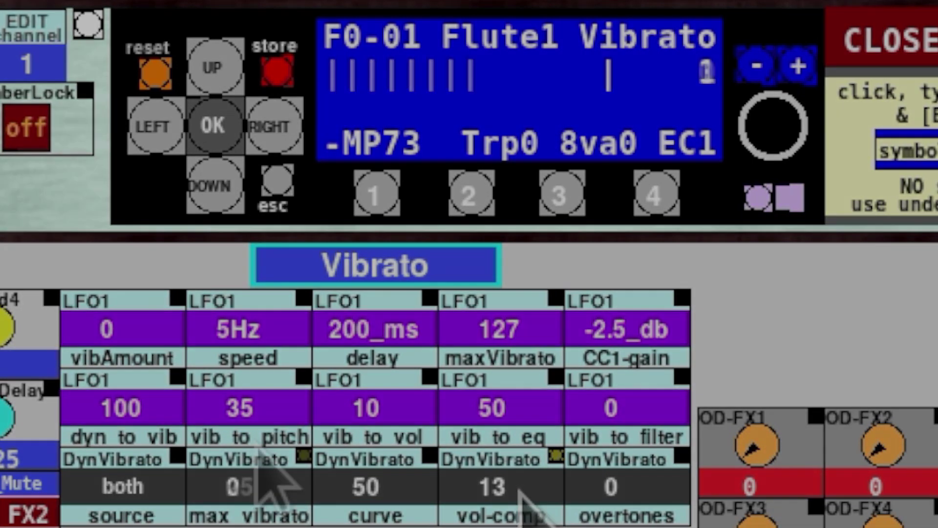
Step: Set the DynVibrato max vibrato to 118 and raise the DynVibrato overtones to 127
mouse_move(239, 486)
mouse_down()
mouse_move(272, 346)
mouse_move(287, 325)
mouse_move(256, 6)
mouse_move(274, 198)
mouse_move(274, 419)
mouse_move(291, 257)
mouse_up()
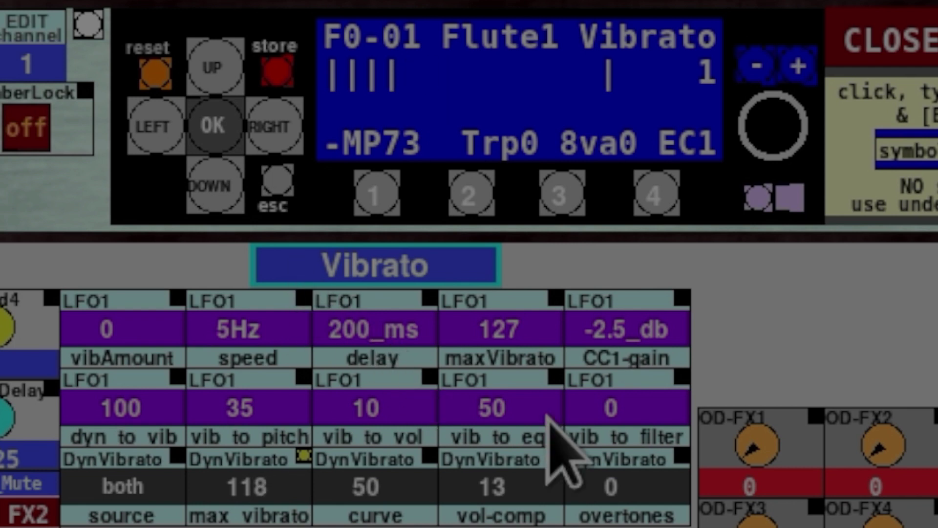
mouse_move(629, 494)
mouse_down()
mouse_move(643, 413)
mouse_move(628, 295)
mouse_up()
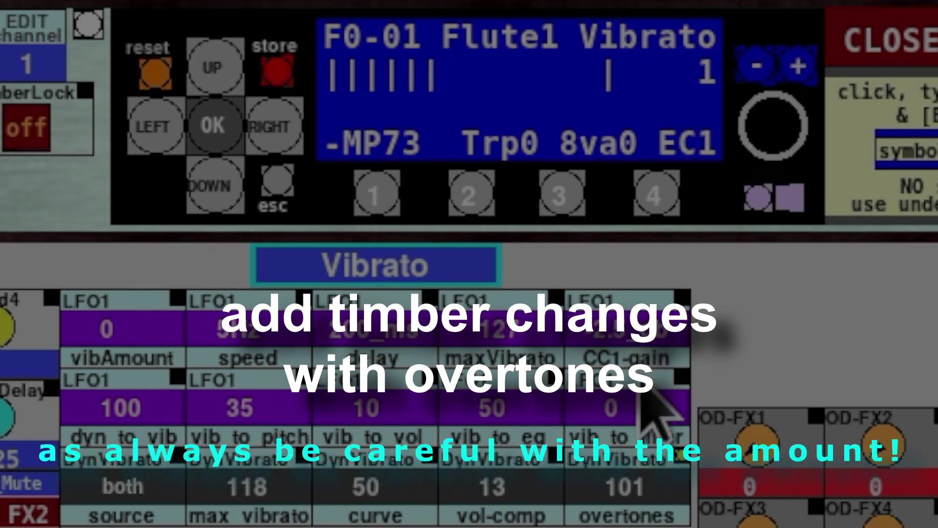
drag(620, 485, 624, 394)
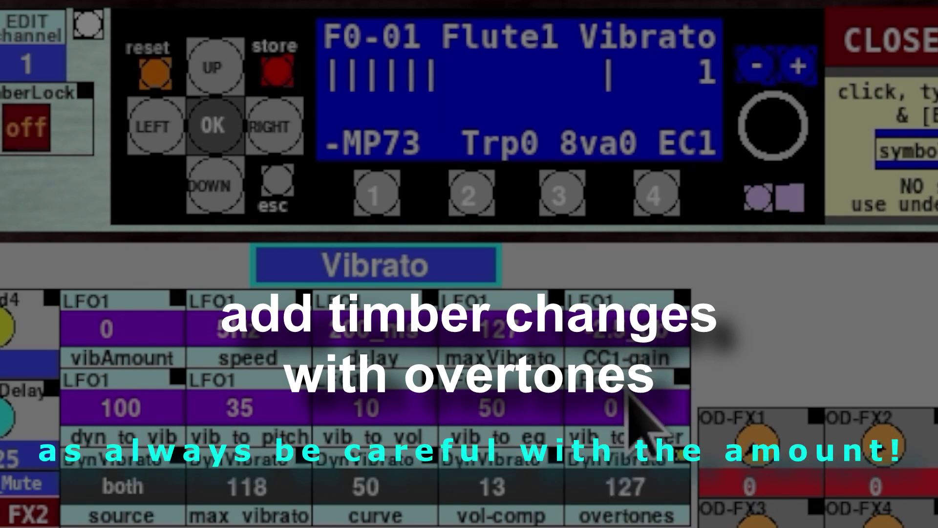
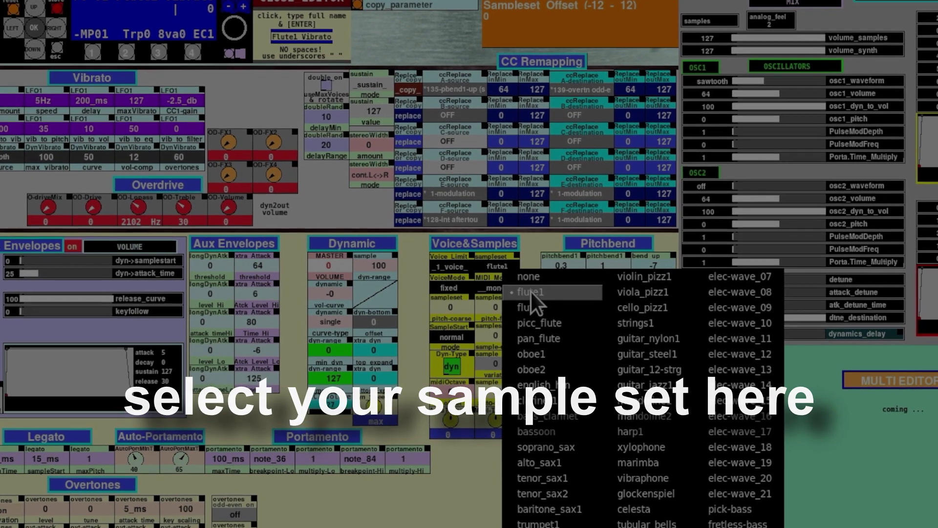
Step: Choose the flute1 sample set in Voice&Samples and raise its sample-offset
click(530, 291)
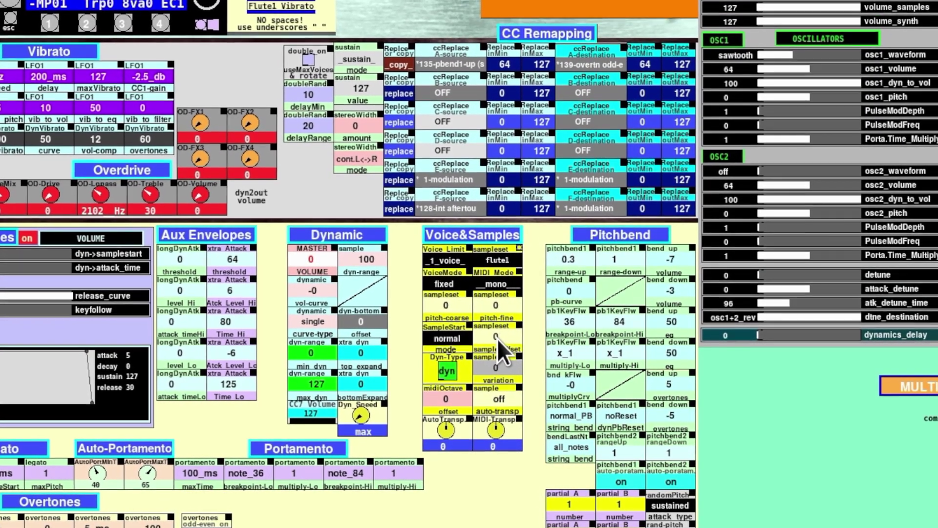
drag(497, 339, 514, 306)
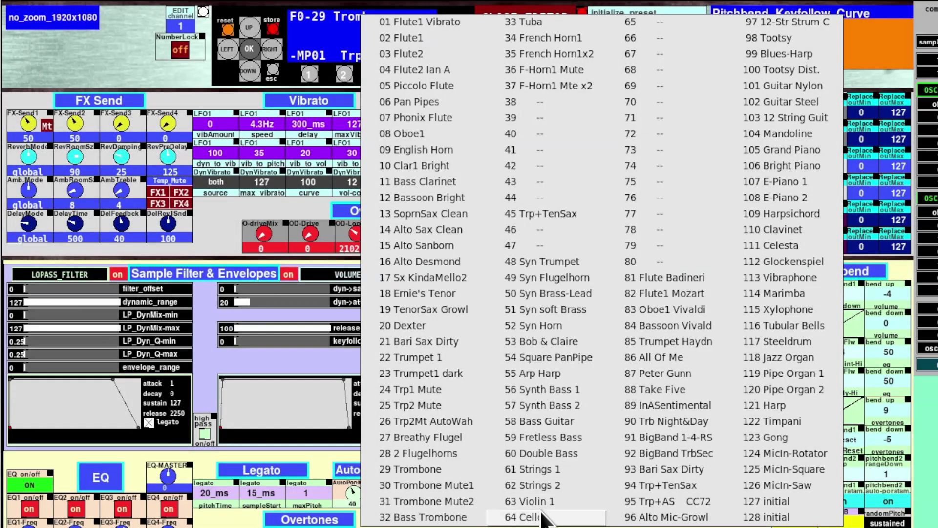
Step: Load preset 64 Cello and set its analog-synth dynamics_delay to 80
click(541, 515)
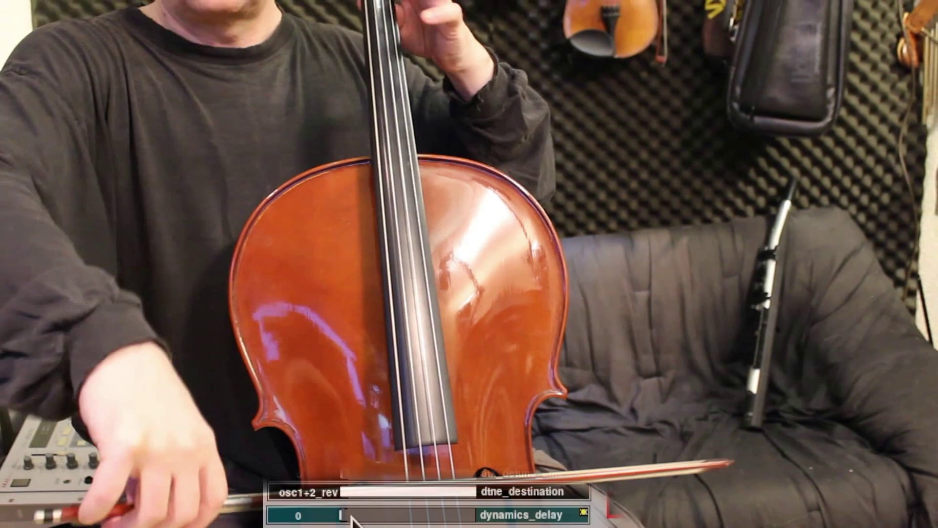
drag(350, 516, 437, 523)
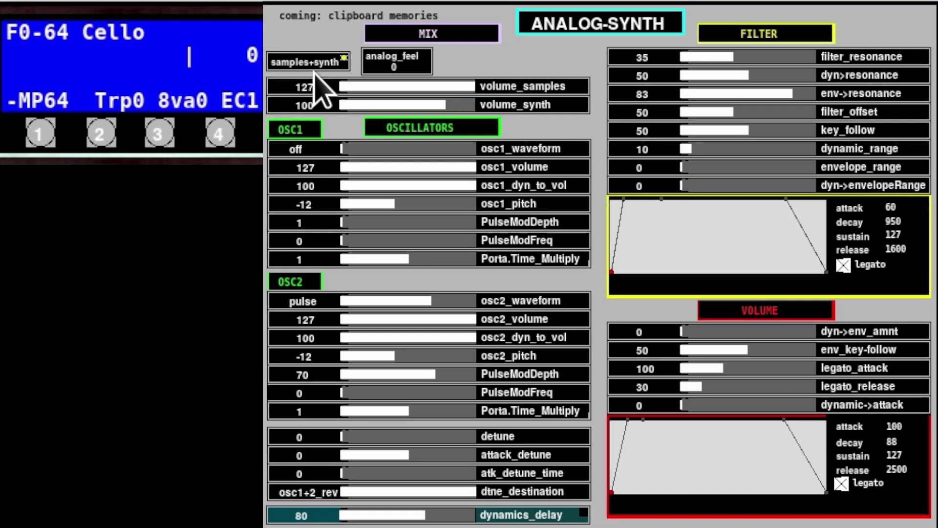
Step: Switch the Cello preset's mix to samples only, to synth only, and back to samples+synth
click(314, 70)
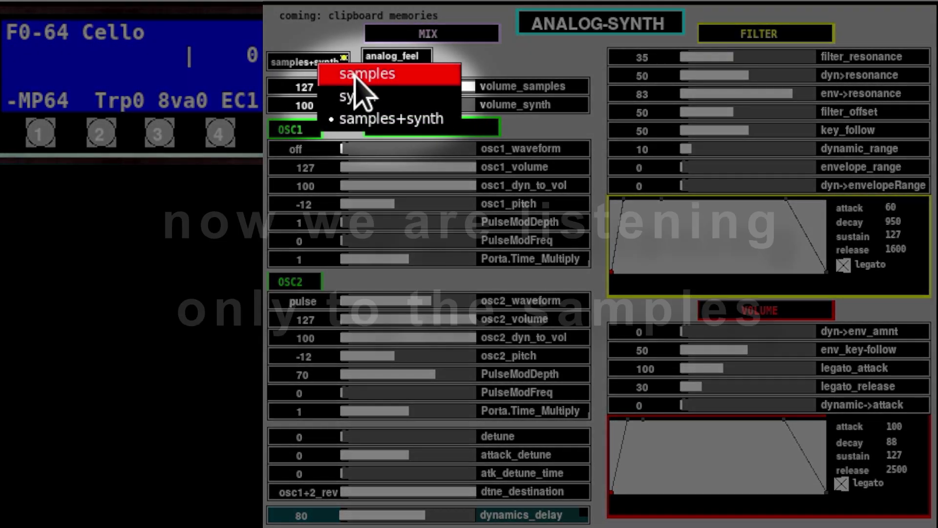
click(355, 75)
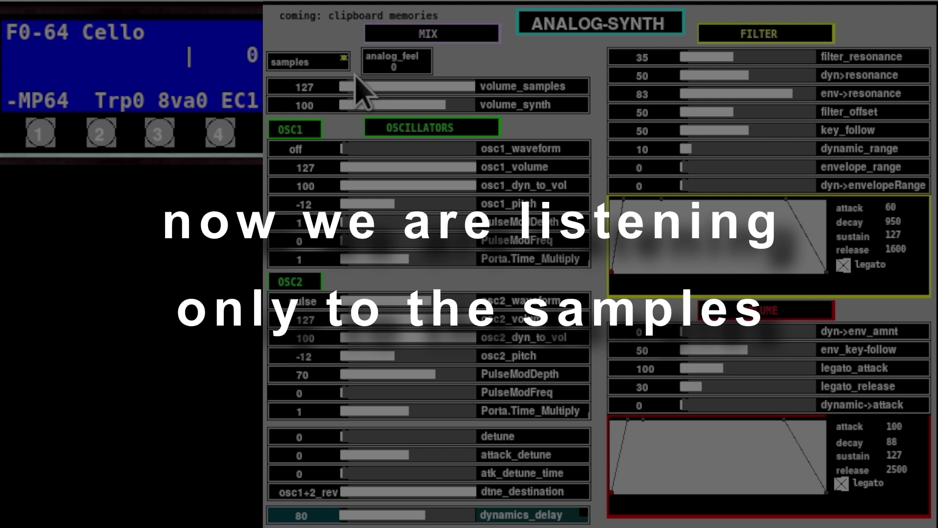
click(314, 70)
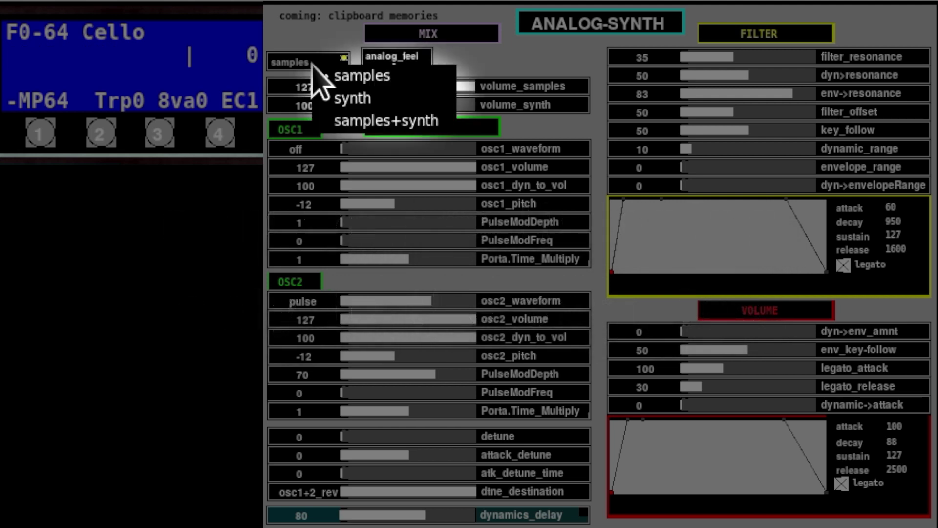
click(340, 97)
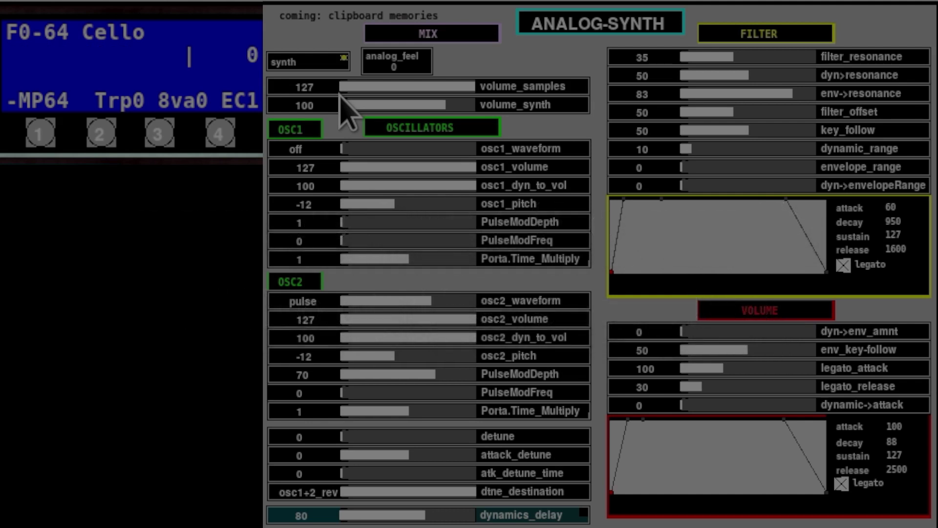
click(308, 62)
click(349, 121)
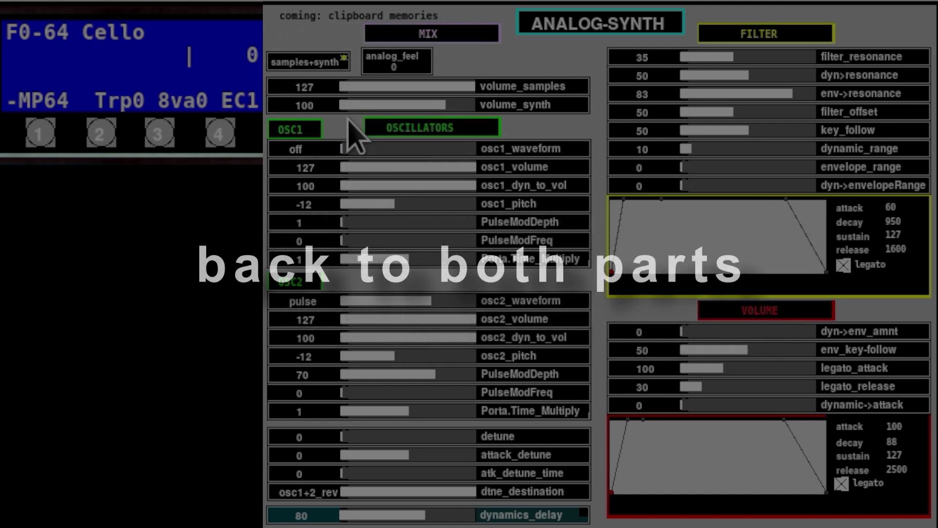